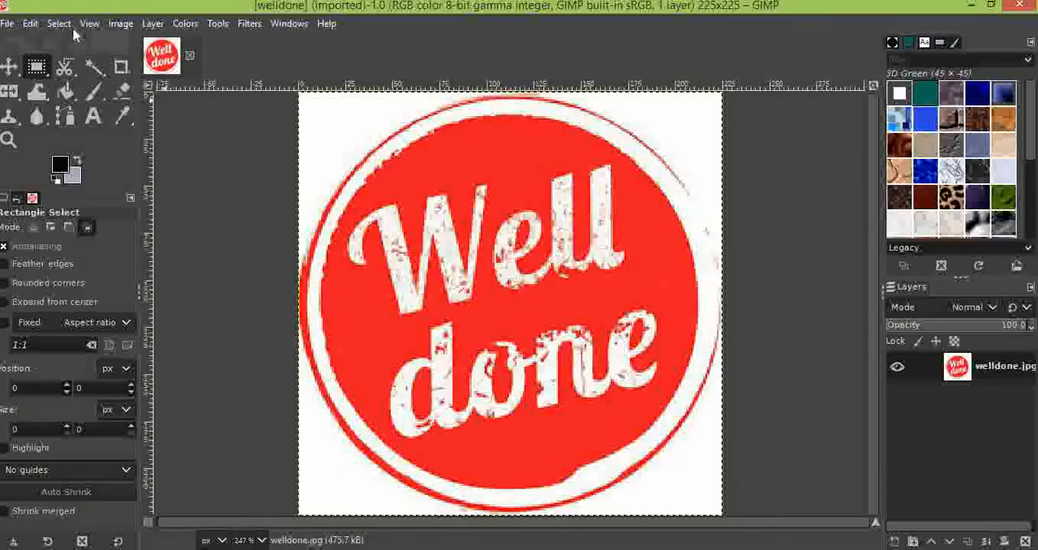
{"action": "left_click", "coordinate": [120, 24]}
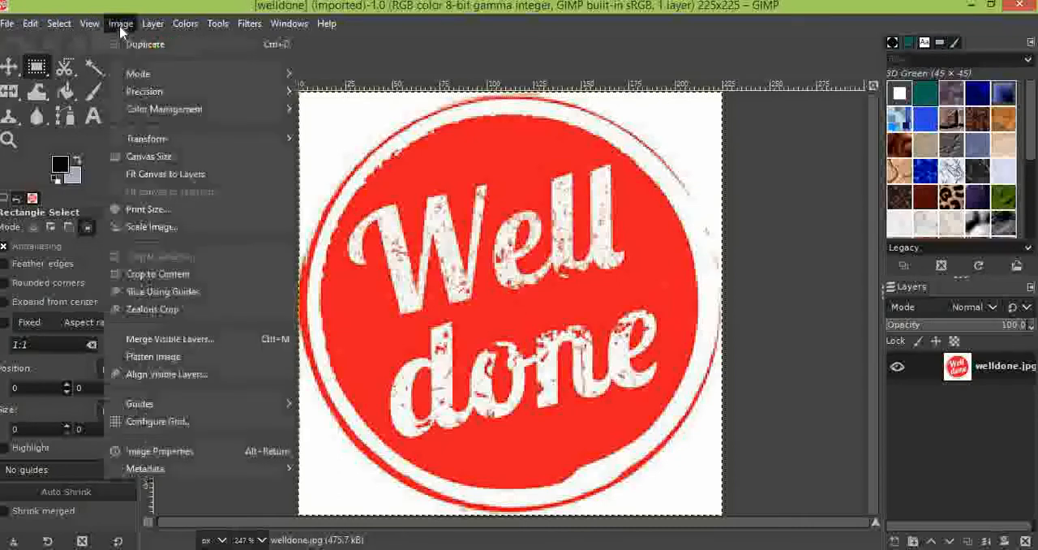
{"action": "left_click", "coordinate": [120, 24]}
{"action": "left_click", "coordinate": [91, 24]}
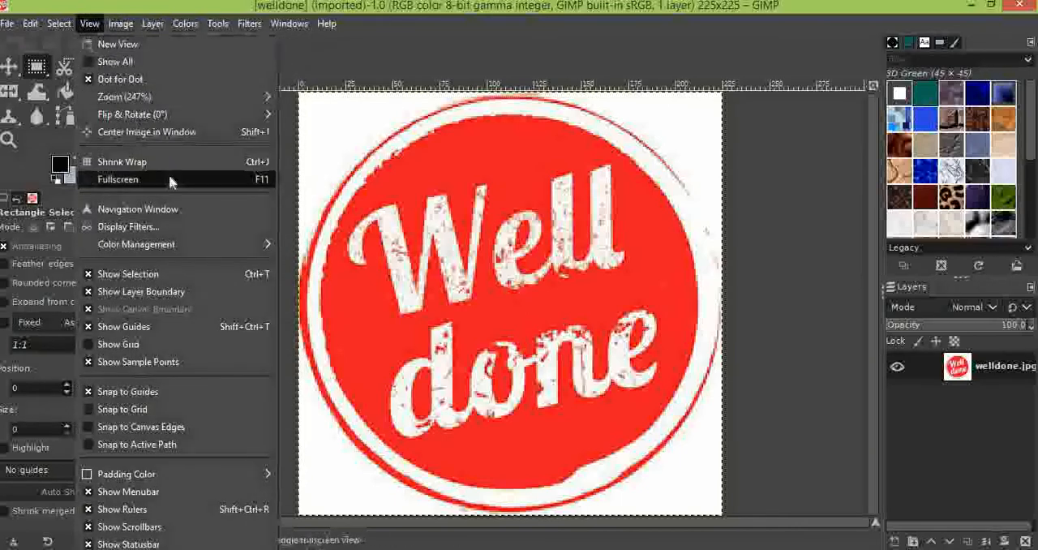
{"action": "left_click", "coordinate": [559, 322]}
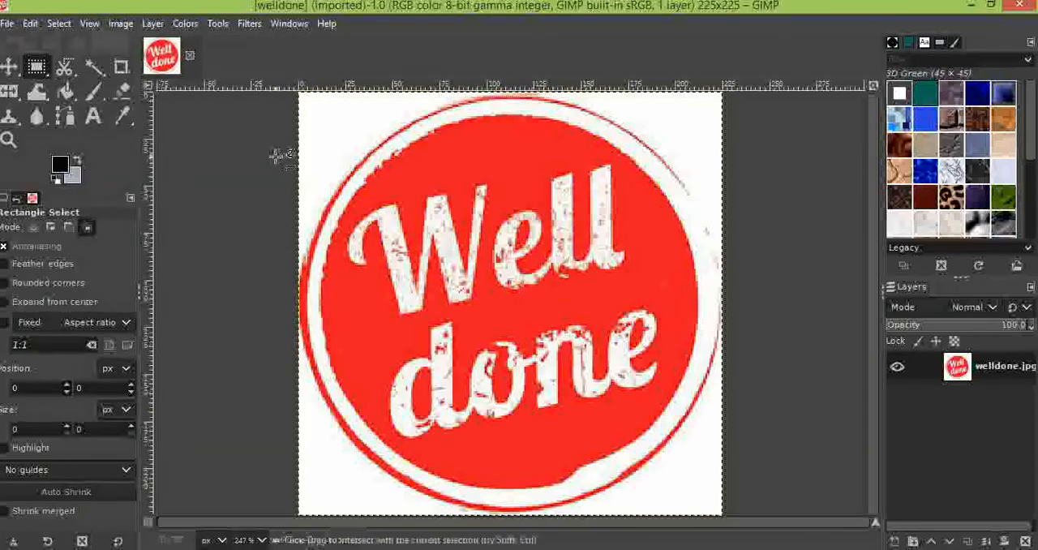
Add flash.jpg from the CLASS 11th folder to the welldone image as a new layer
{"action": "left_click", "coordinate": [10, 24]}
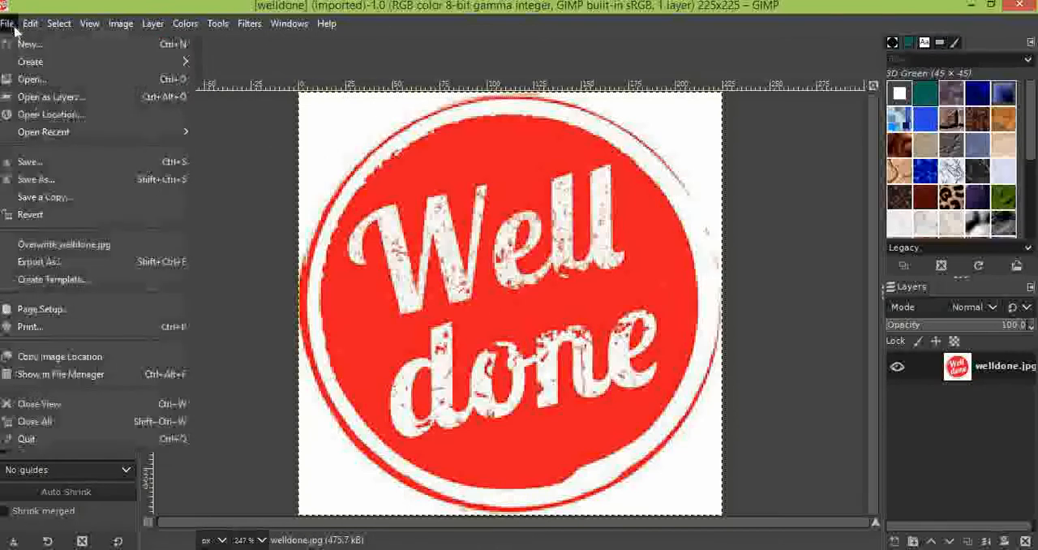
{"action": "left_click", "coordinate": [113, 96]}
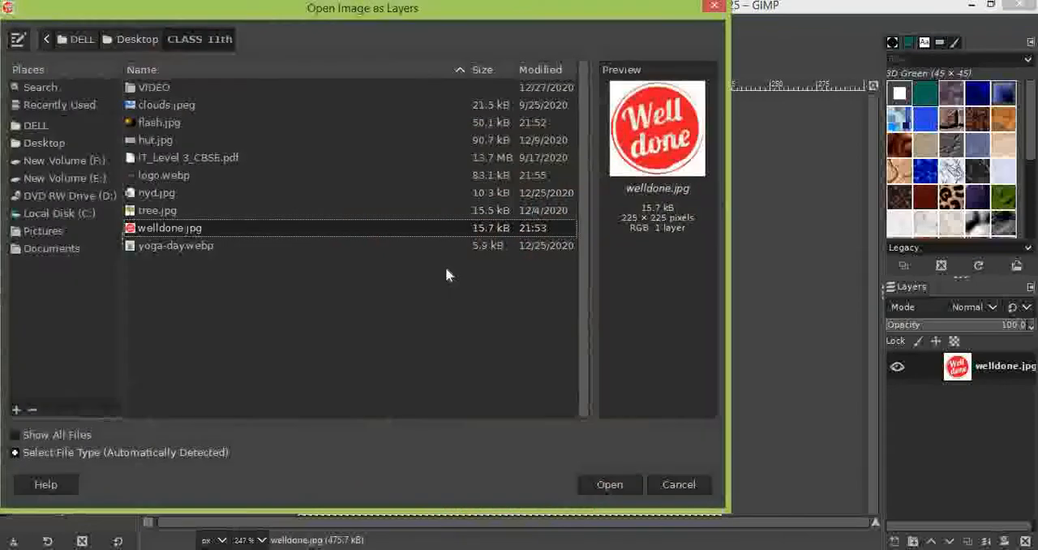
{"action": "left_click", "coordinate": [155, 124]}
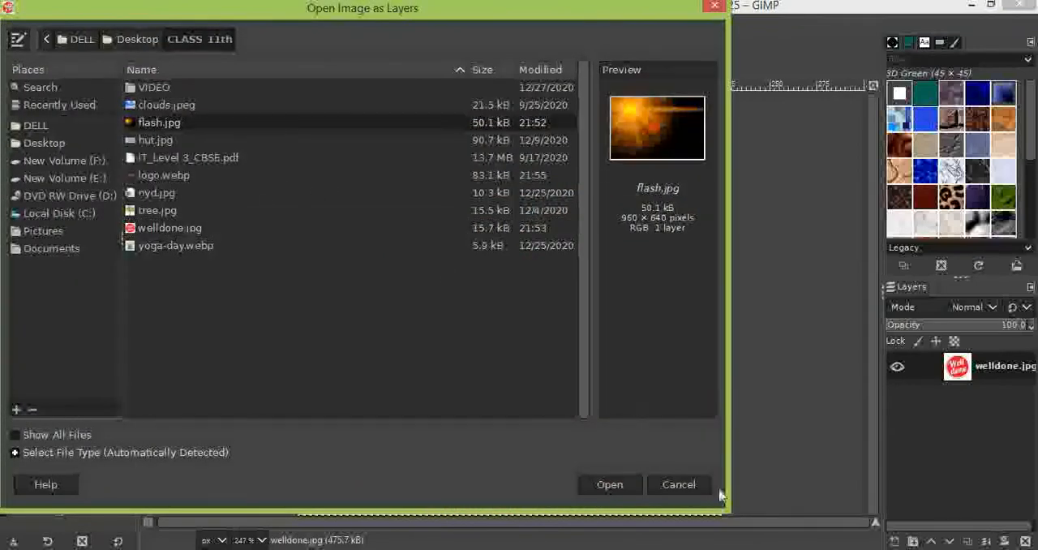
{"action": "left_click", "coordinate": [610, 482]}
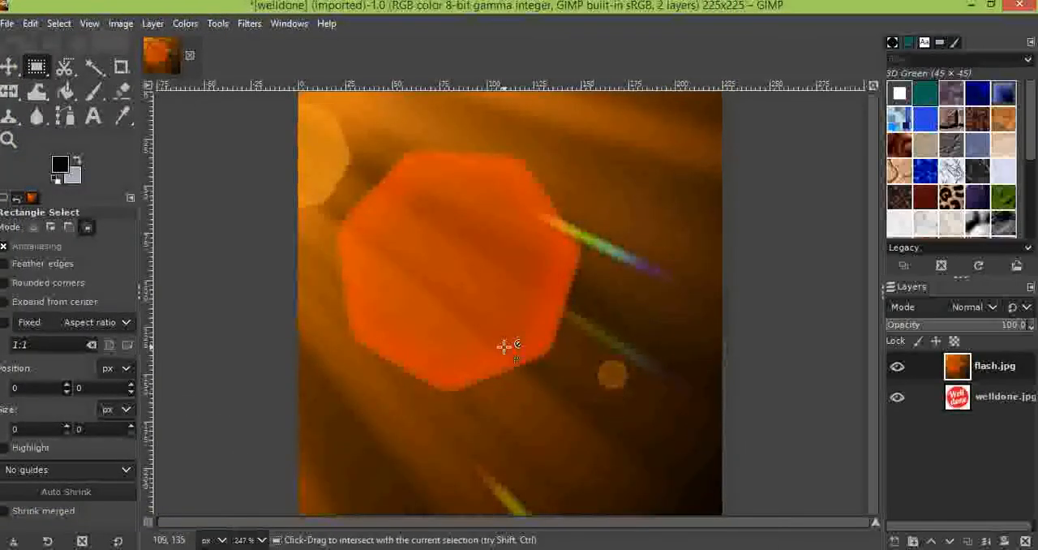
Add logo.webp from the CLASS 11th folder to the image as another layer on top
{"action": "left_click", "coordinate": [8, 24]}
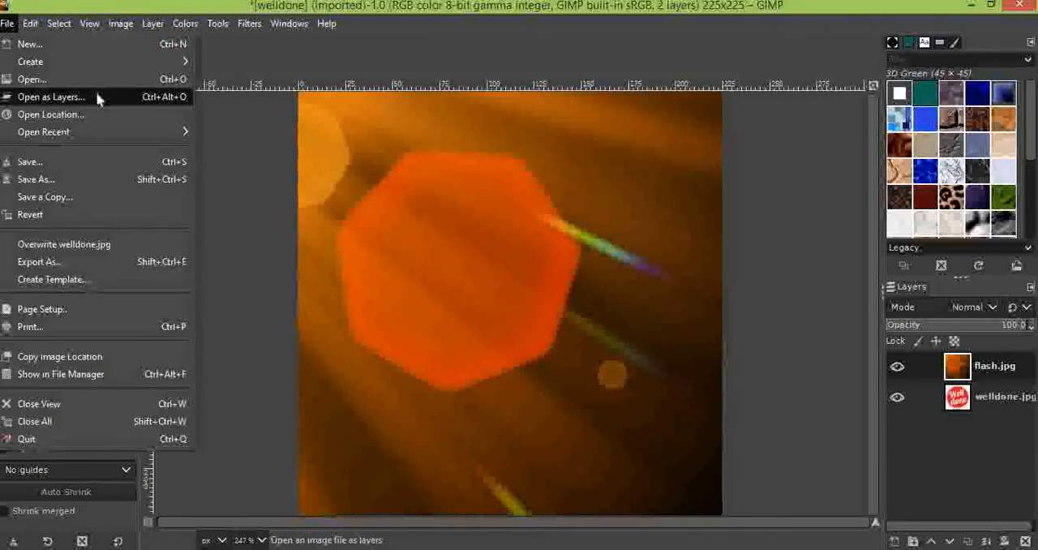
{"action": "left_click", "coordinate": [97, 97]}
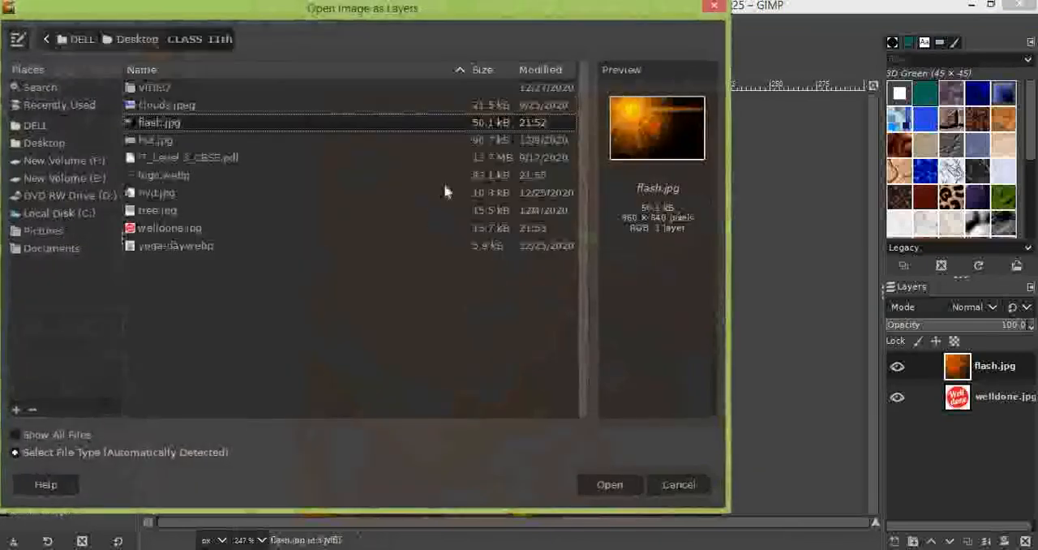
{"action": "left_click", "coordinate": [172, 175]}
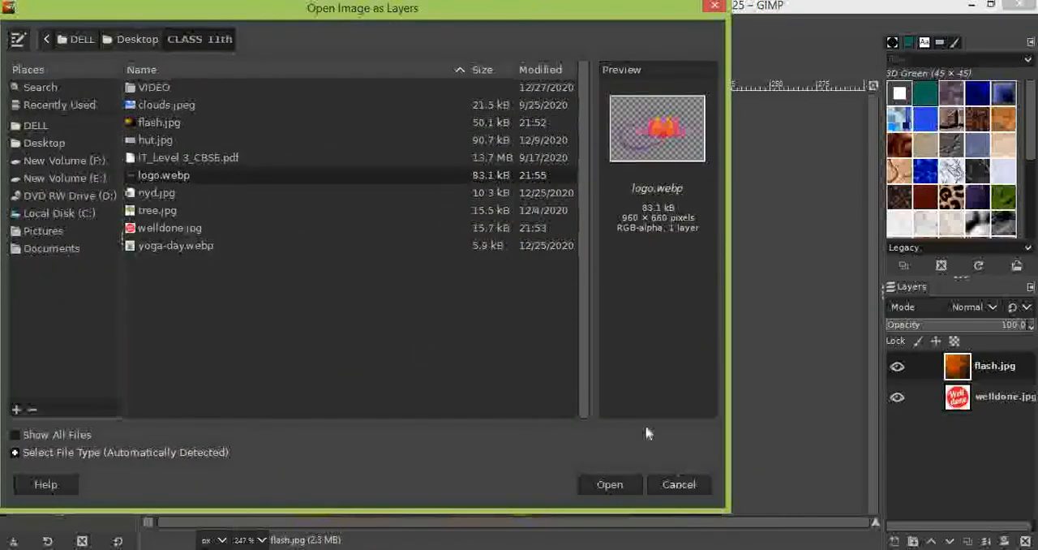
{"action": "left_click", "coordinate": [623, 483]}
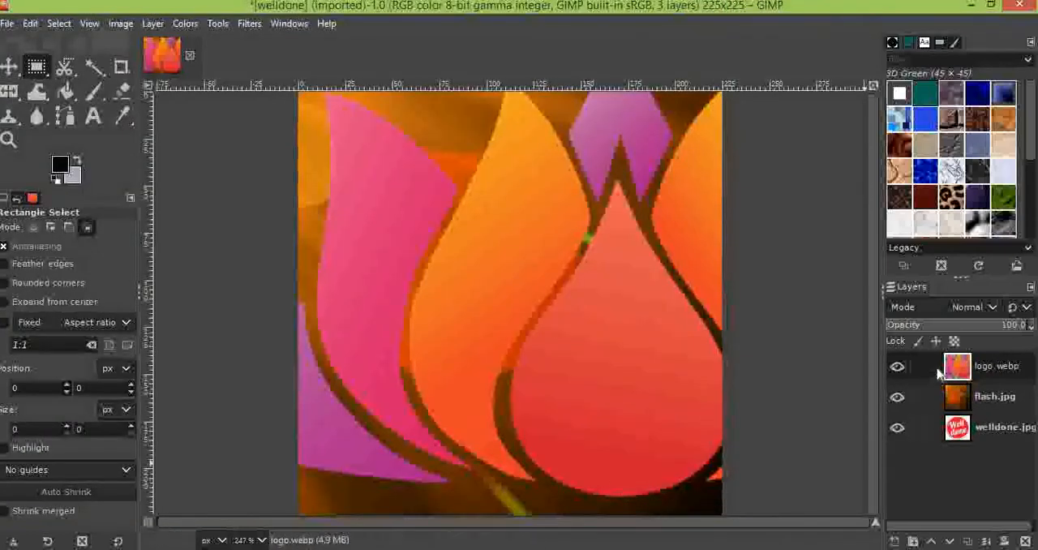
Scale the logo.webp layer to a width of 80 px and a height of 55 px
{"action": "right_click", "coordinate": [954, 372]}
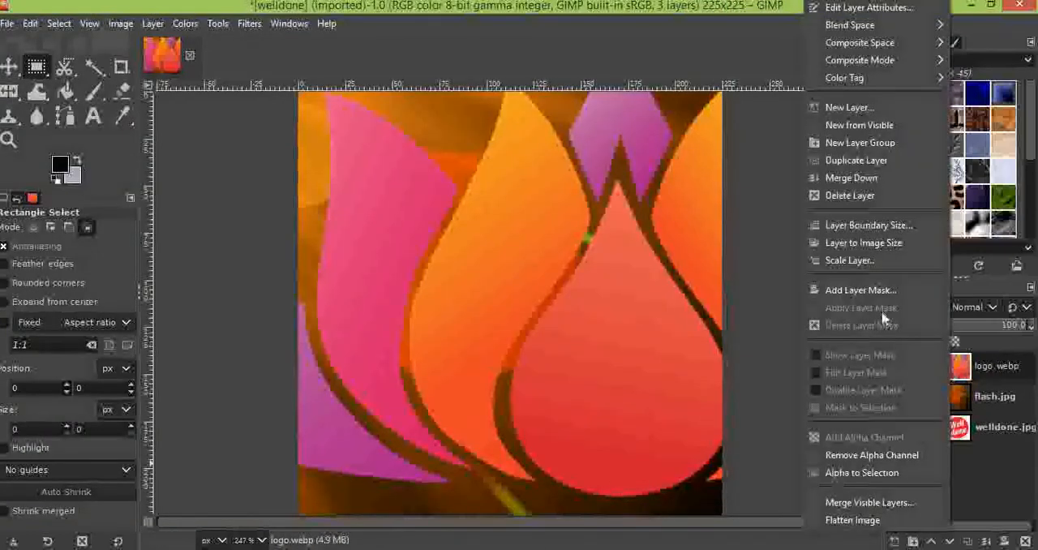
{"action": "left_click", "coordinate": [860, 268]}
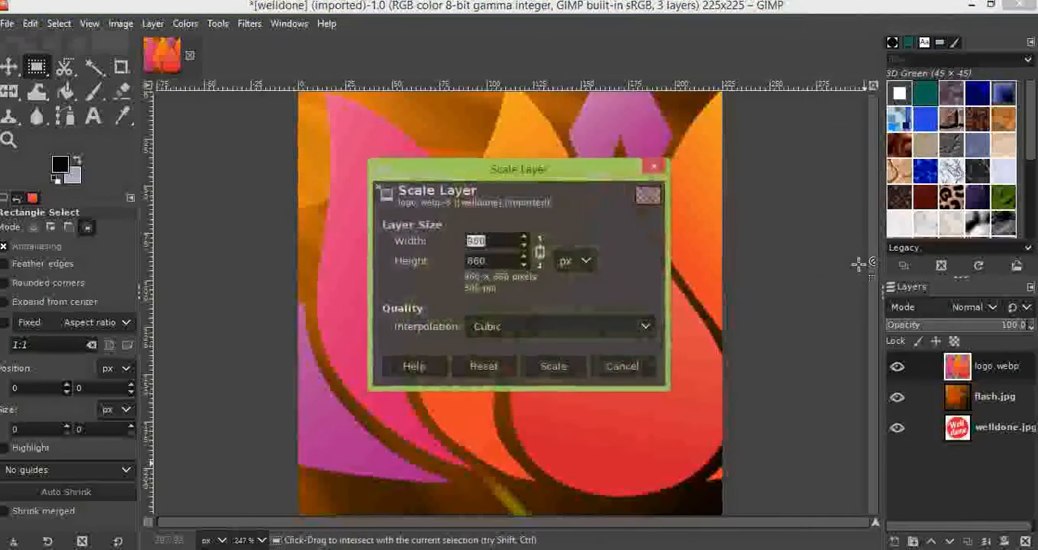
{"action": "type", "text": "80"}
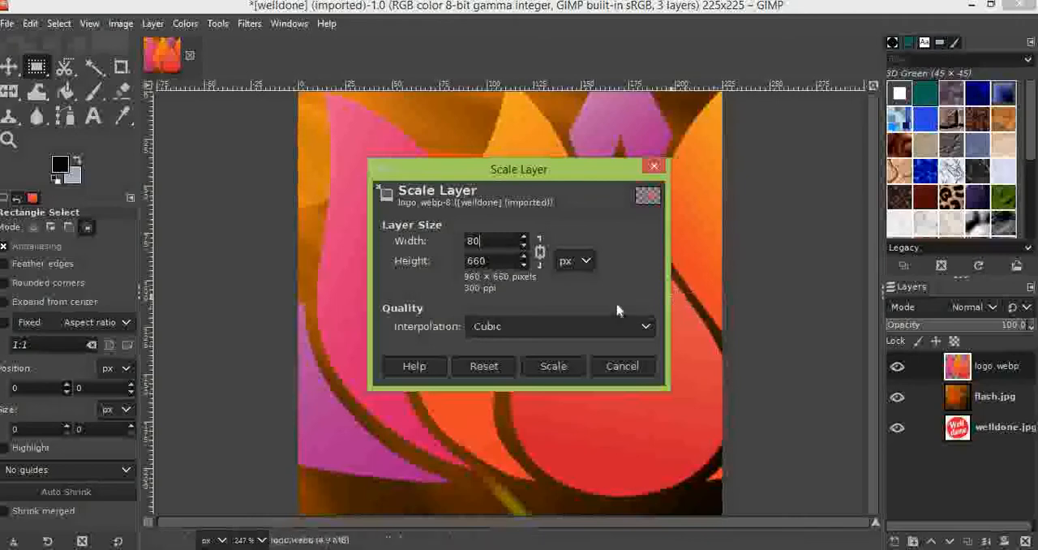
{"action": "key", "text": "Tab"}
{"action": "type", "text": "55"}
{"action": "left_click", "coordinate": [542, 367]}
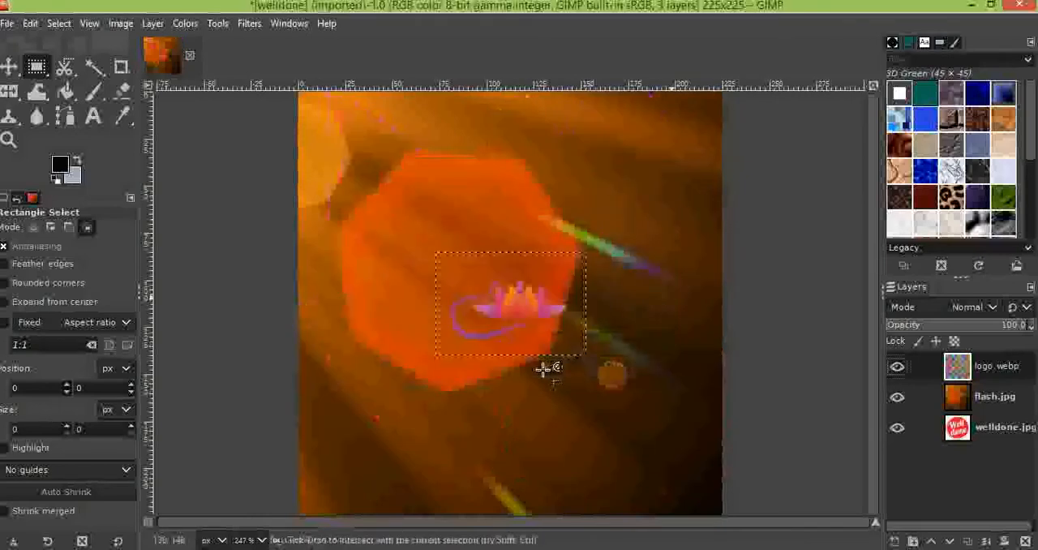
Move the scaled lotus logo into the lower-left corner of the image with the Move tool
{"action": "mouse_move", "coordinate": [521, 292]}
{"action": "left_mouse_down"}
{"action": "mouse_move", "coordinate": [447, 359]}
{"action": "mouse_move", "coordinate": [369, 405]}
{"action": "left_mouse_up"}
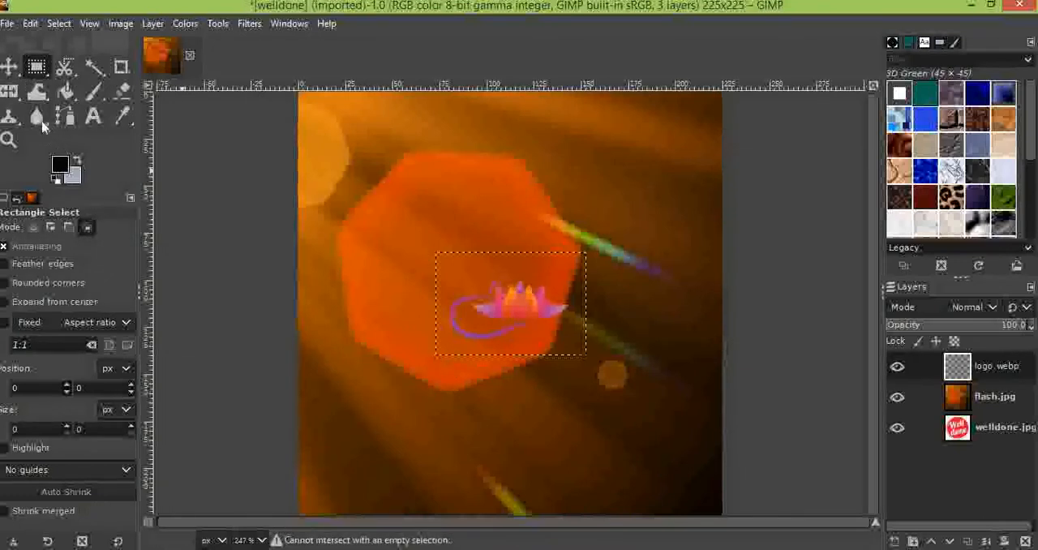
{"action": "left_click", "coordinate": [9, 67]}
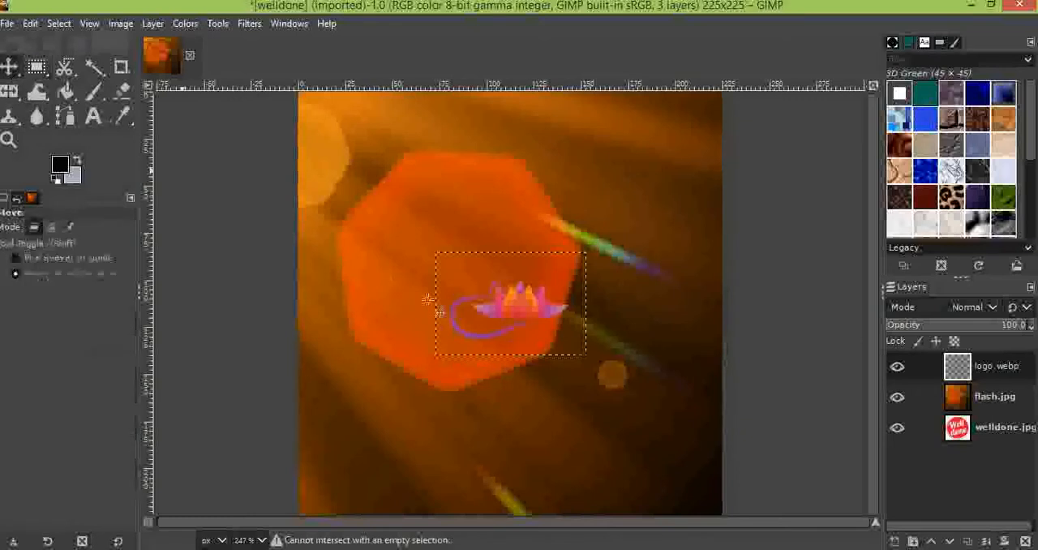
{"action": "left_click_drag", "start_coordinate": [478, 303], "coordinate": [336, 460]}
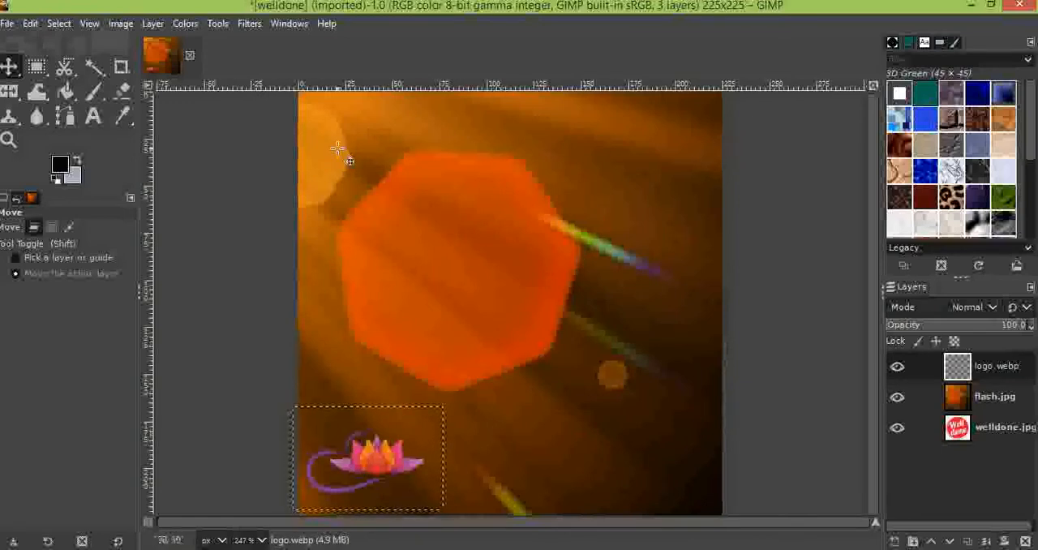
Switch to the PDF textbook and examine the figures of a layer at 100%, 50% and 0% opacity
{"action": "left_click", "coordinate": [313, 117]}
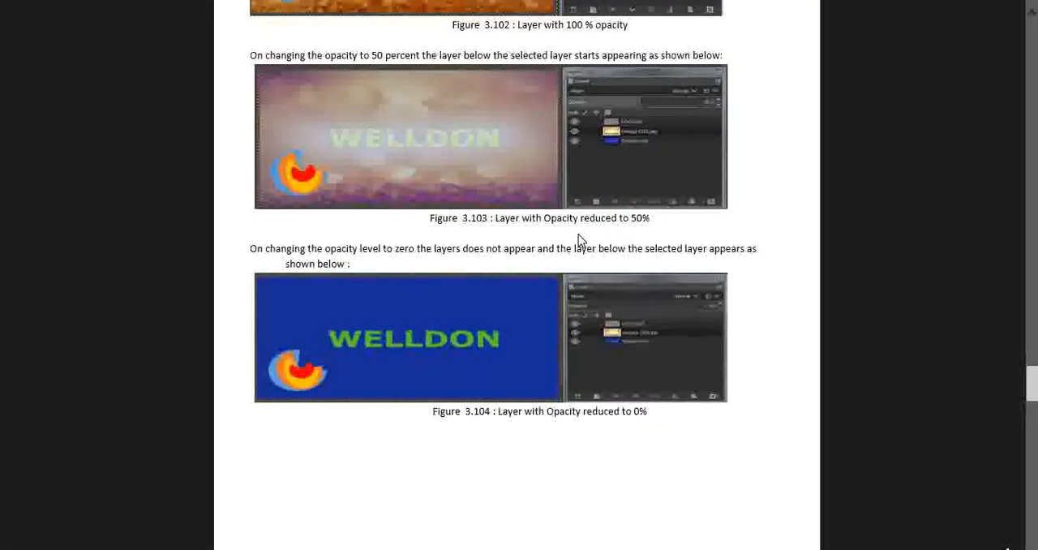
{"action": "scroll", "coordinate": [578, 239], "scroll_direction": "up", "scroll_amount": 3}
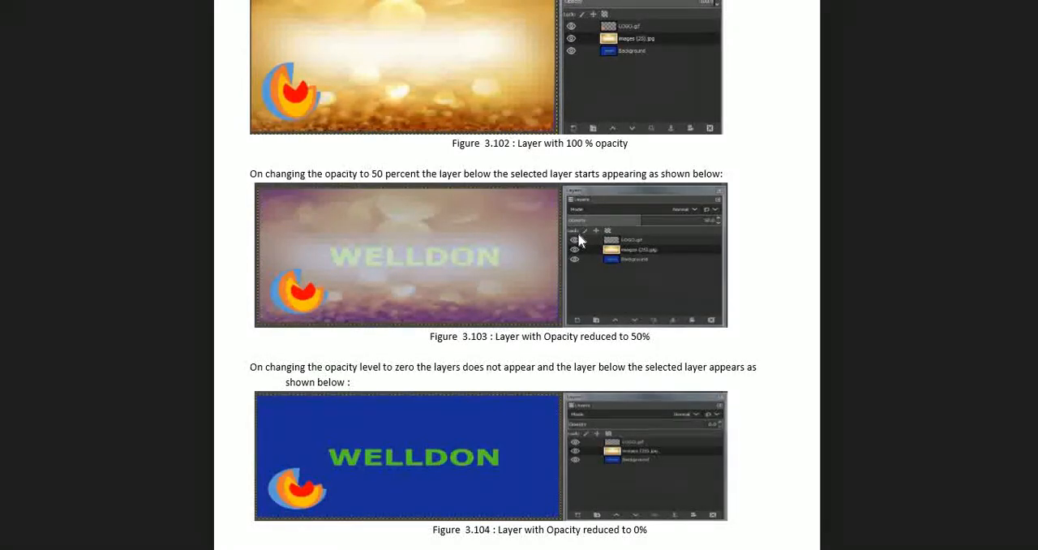
{"action": "scroll", "coordinate": [578, 240], "scroll_direction": "up", "scroll_amount": 2}
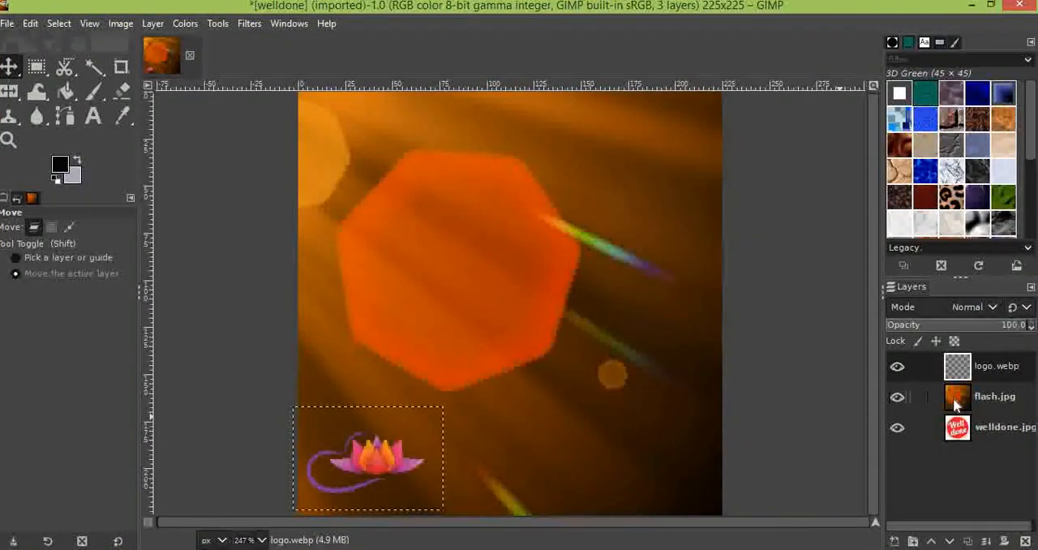
Back in GIMP, make flash.jpg the active layer and look through its layer options
{"action": "right_click", "coordinate": [956, 404]}
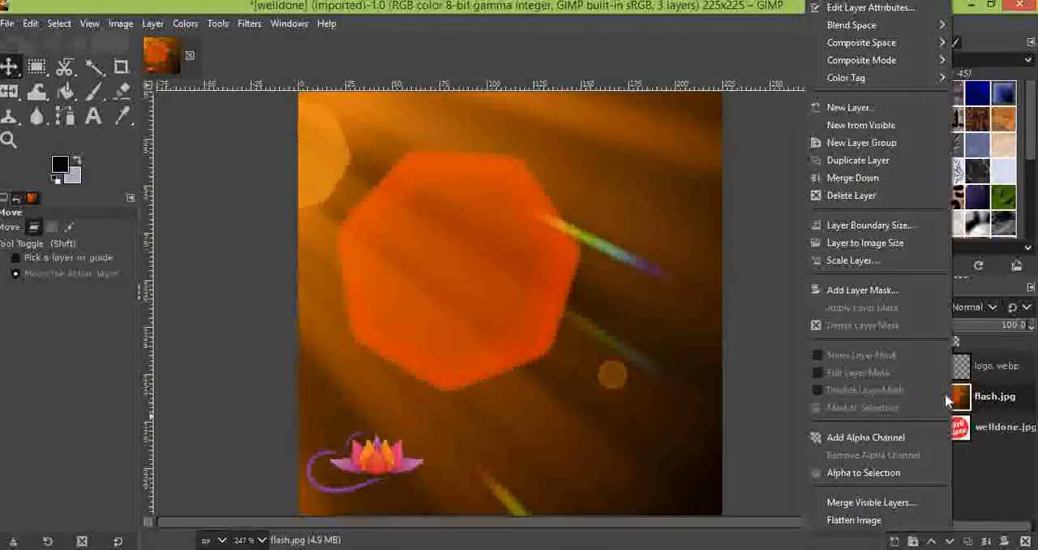
{"action": "left_click", "coordinate": [985, 402]}
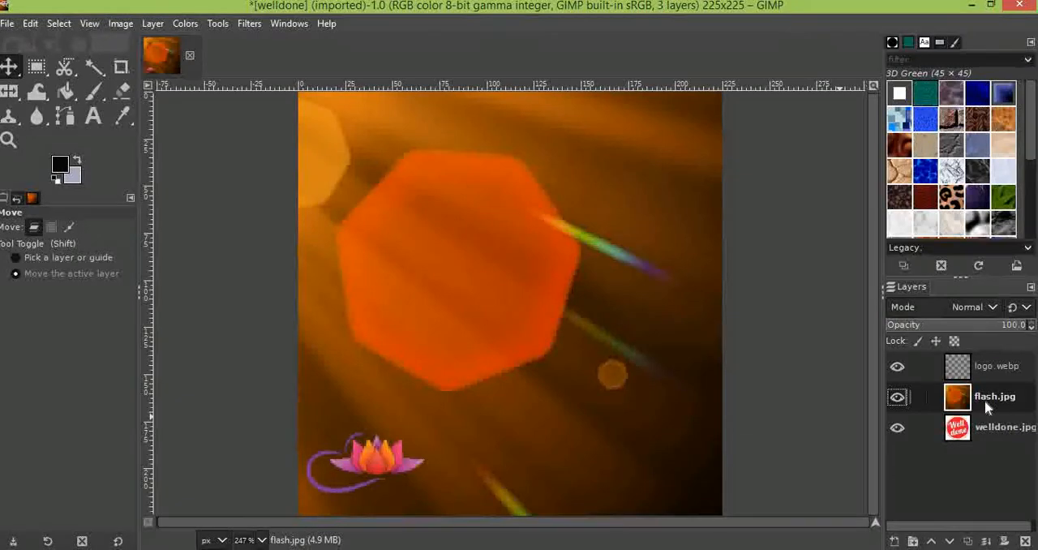
{"action": "right_click", "coordinate": [986, 402]}
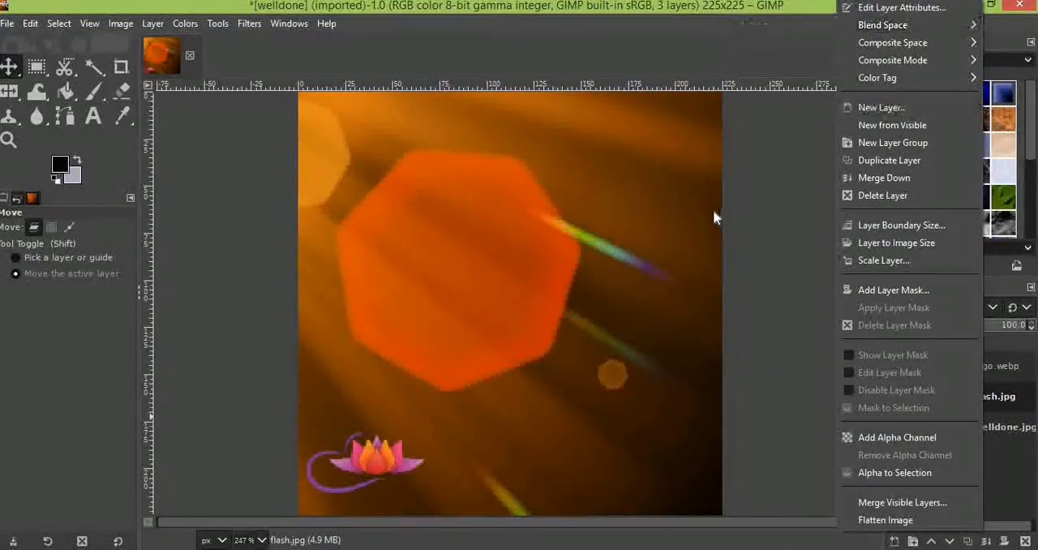
{"action": "left_click", "coordinate": [609, 264]}
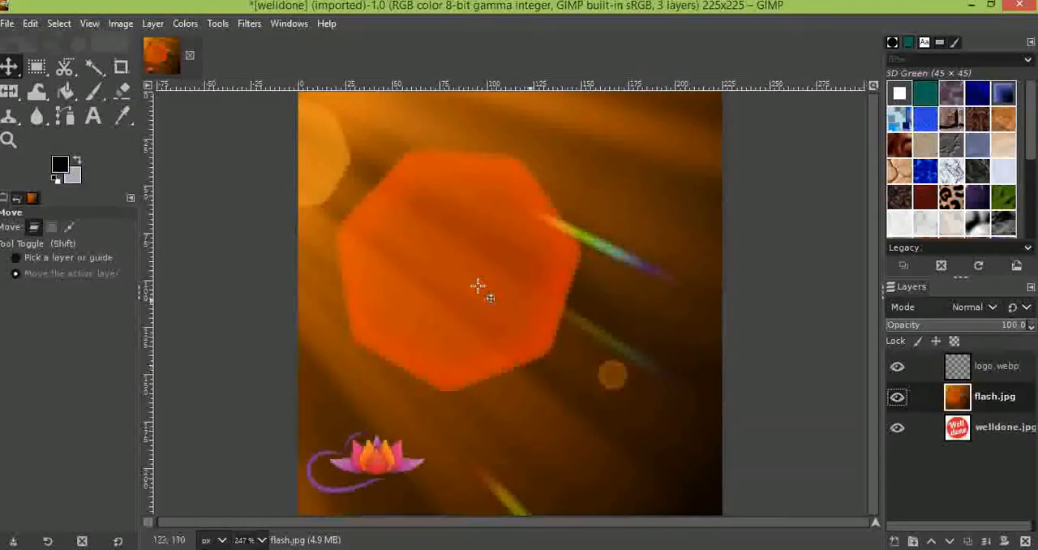
{"action": "right_click", "coordinate": [965, 397]}
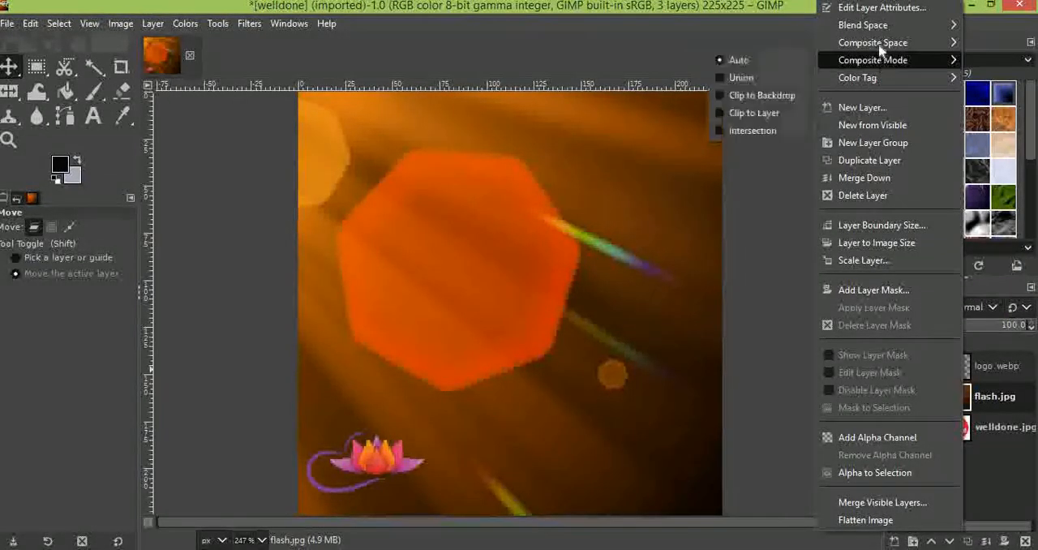
{"action": "left_click", "coordinate": [515, 348]}
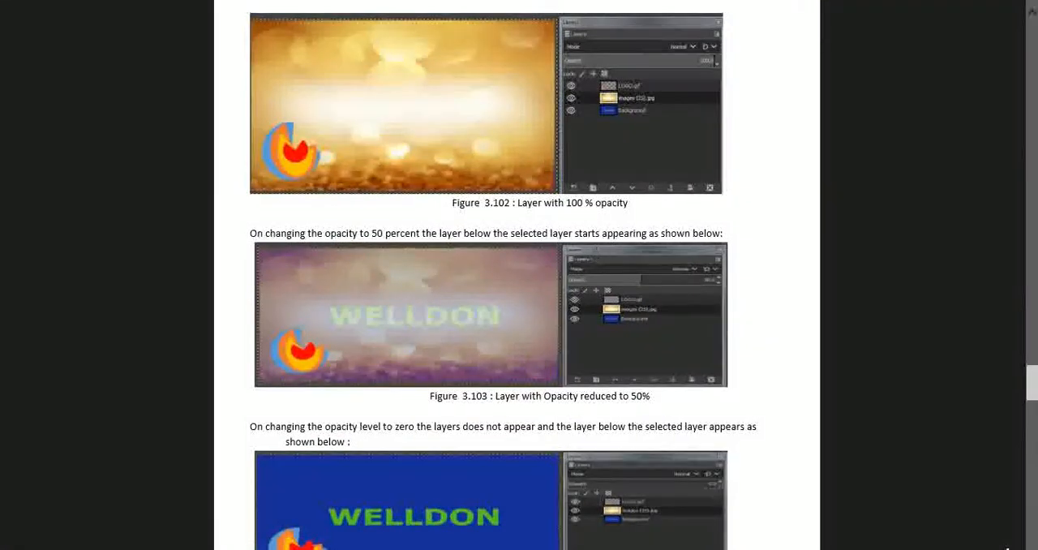
Switch to the PDF textbook and read the section on changing the opacity level of layers with its example figures
{"action": "scroll", "coordinate": [596, 249], "scroll_direction": "up", "scroll_amount": 5}
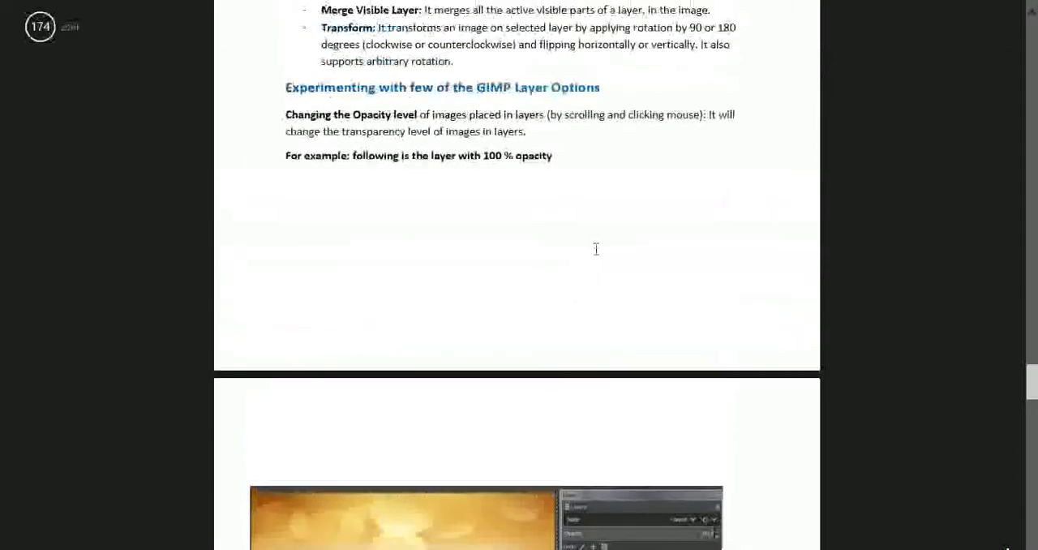
{"action": "scroll", "coordinate": [596, 249], "scroll_direction": "up", "scroll_amount": 1}
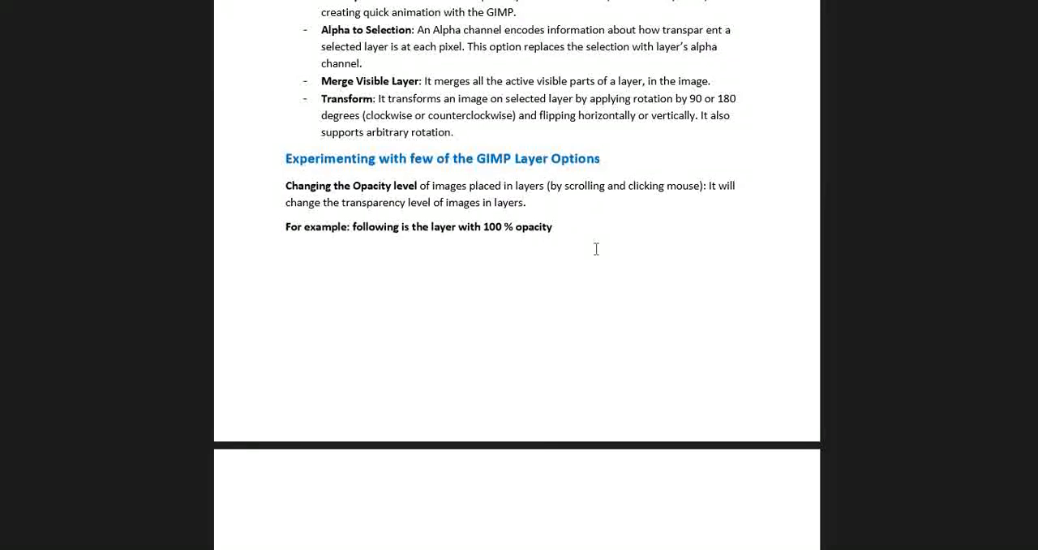
{"action": "scroll", "coordinate": [596, 249], "scroll_direction": "down", "scroll_amount": 1}
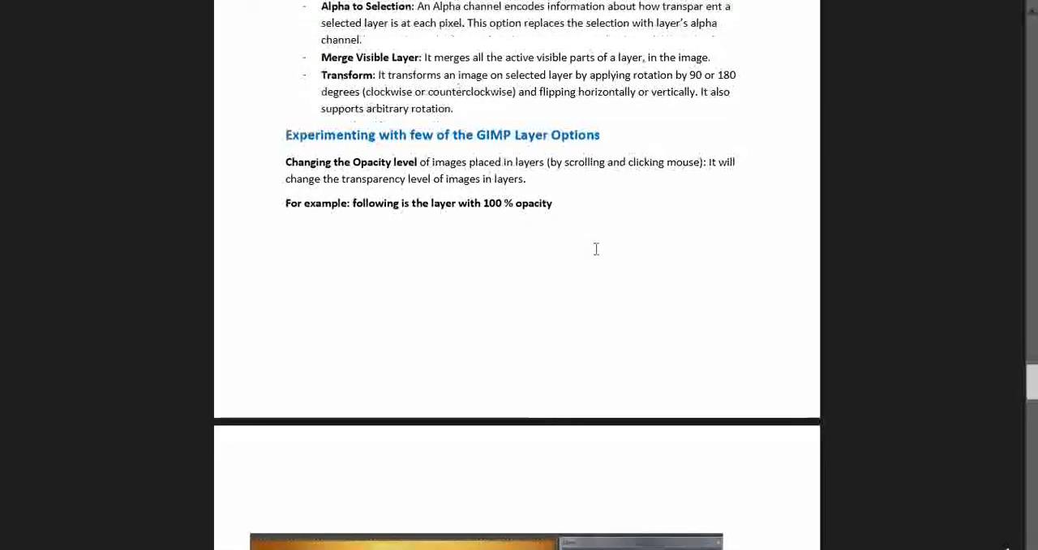
{"action": "scroll", "coordinate": [596, 249], "scroll_direction": "down", "scroll_amount": 4}
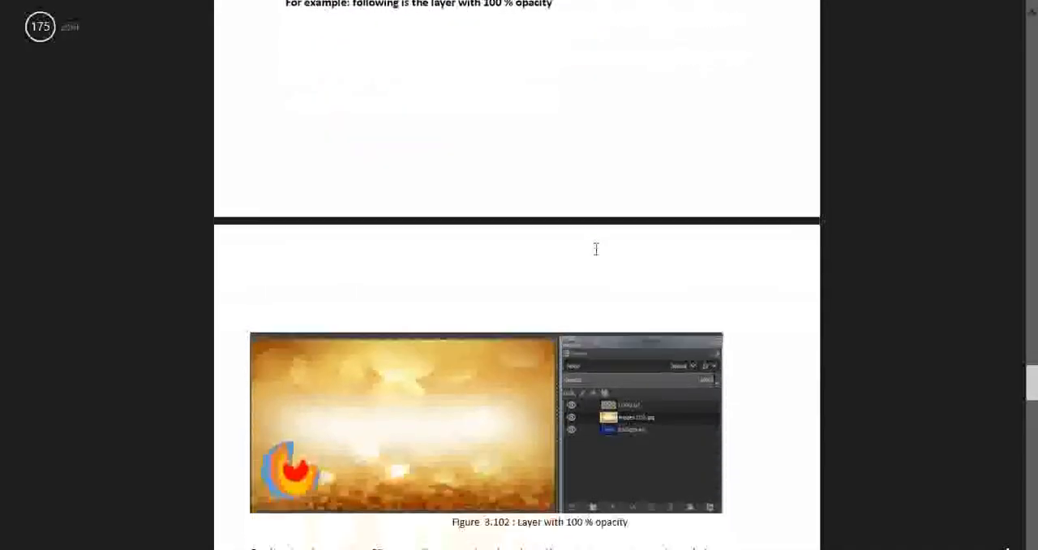
{"action": "scroll", "coordinate": [596, 249], "scroll_direction": "down", "scroll_amount": 1}
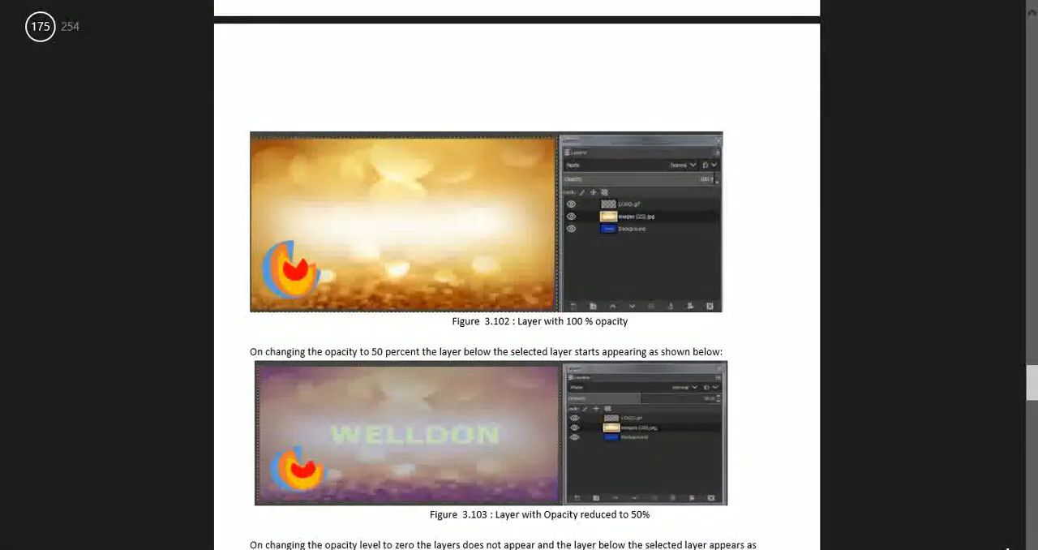
Switch back to GIMP and lower the flash.jpg layer's opacity to about 55, continuing down to 2.7
{"action": "key", "text": "alt+Tab"}
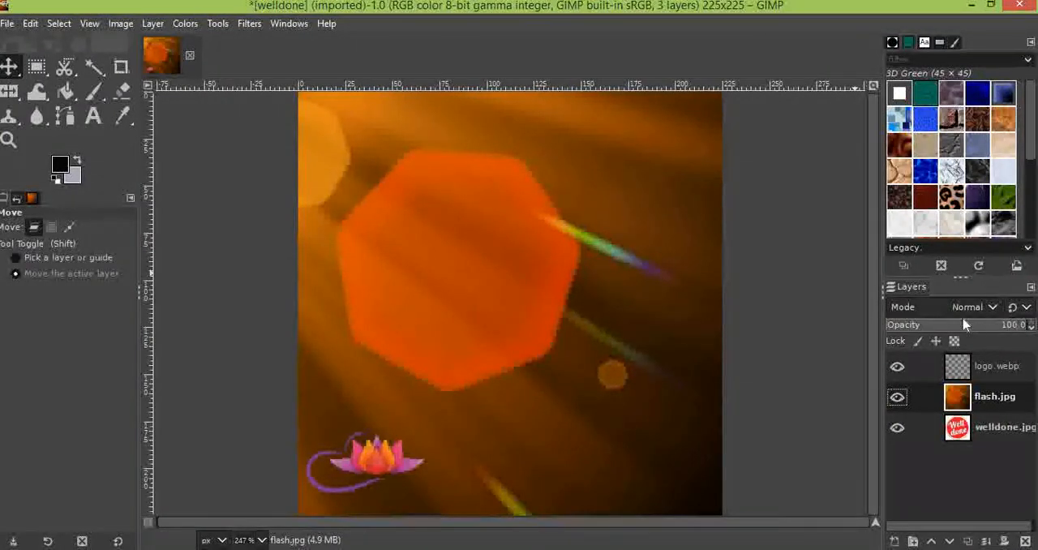
{"action": "left_click", "coordinate": [964, 331]}
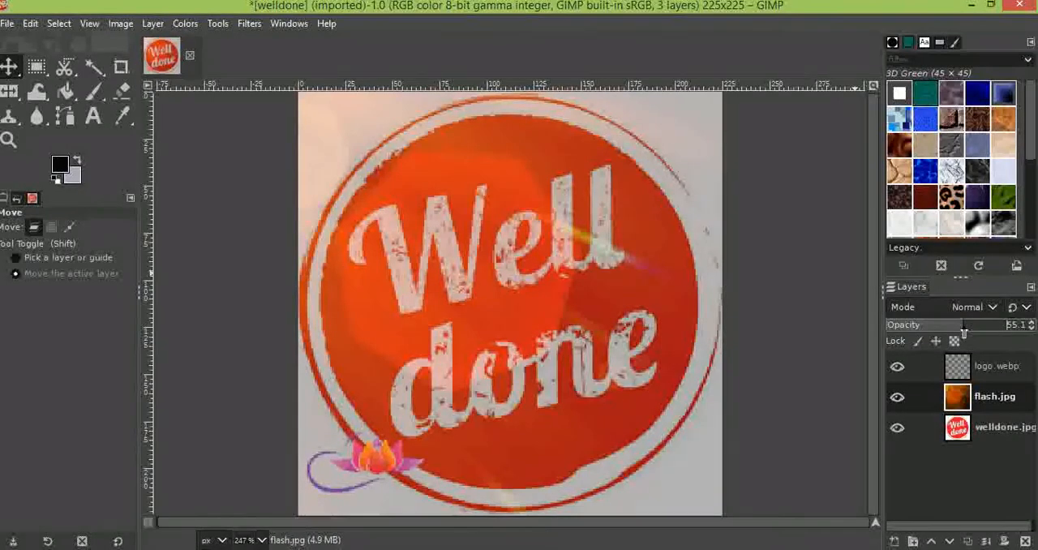
{"action": "left_click_drag", "start_coordinate": [956, 333], "coordinate": [889, 326]}
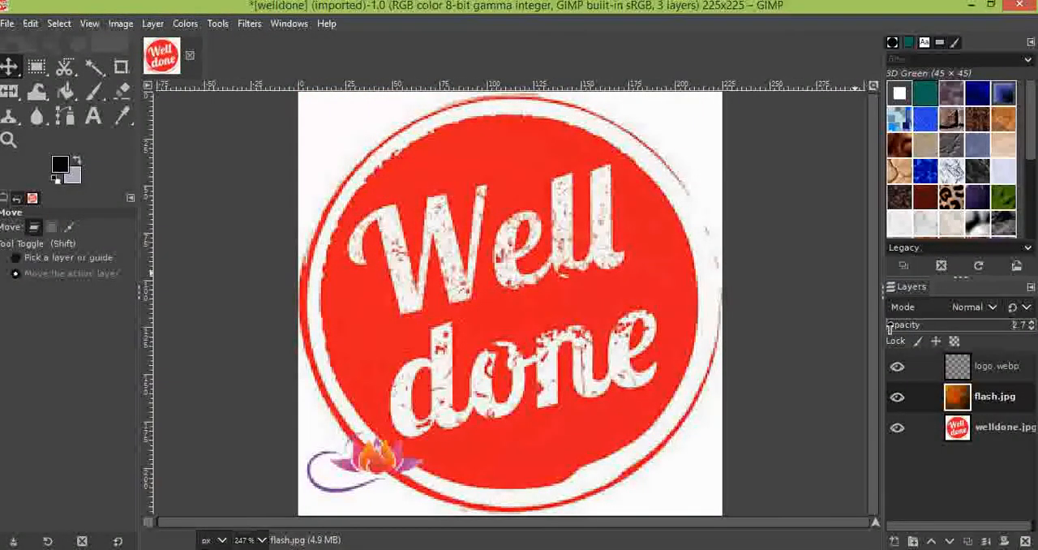
Raise the flash.jpg layer's opacity gradually back to 100
{"action": "left_click", "coordinate": [984, 327]}
{"action": "left_click", "coordinate": [999, 327]}
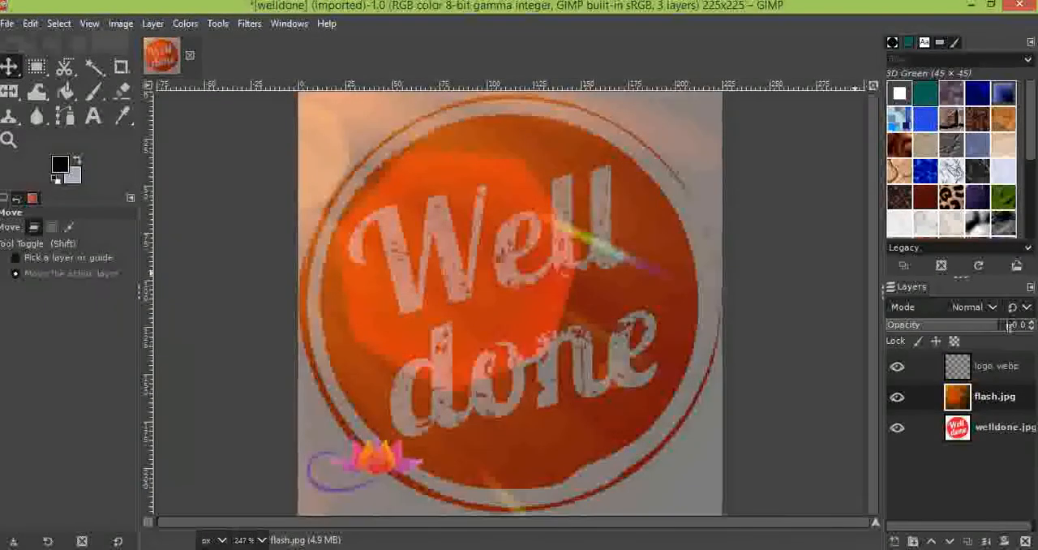
{"action": "left_click", "coordinate": [1032, 323]}
{"action": "left_click", "coordinate": [1032, 322]}
{"action": "left_click", "coordinate": [1032, 323]}
{"action": "left_click", "coordinate": [1031, 323]}
{"action": "left_click", "coordinate": [1032, 323]}
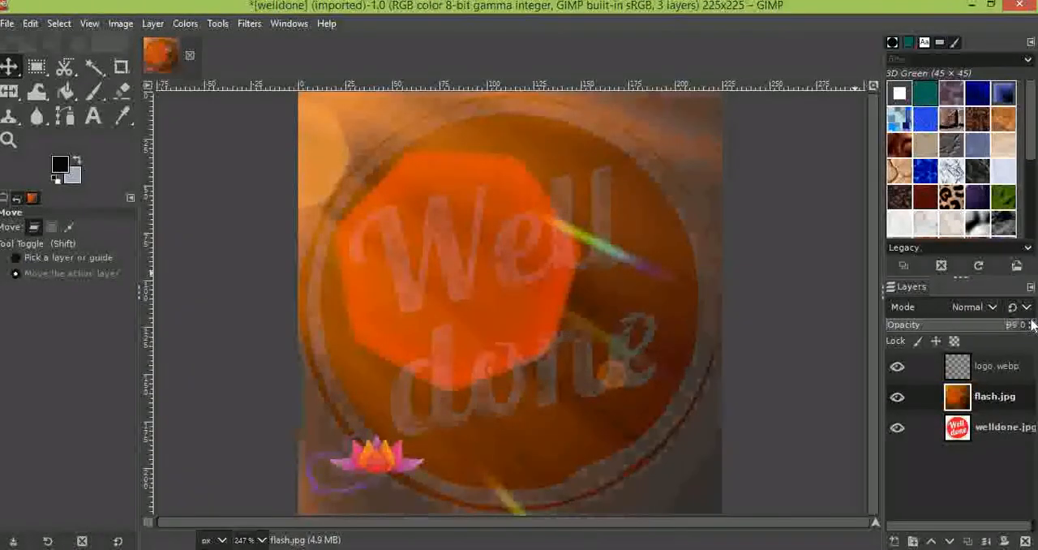
{"action": "left_click", "coordinate": [1031, 323]}
{"action": "left_click", "coordinate": [1032, 323]}
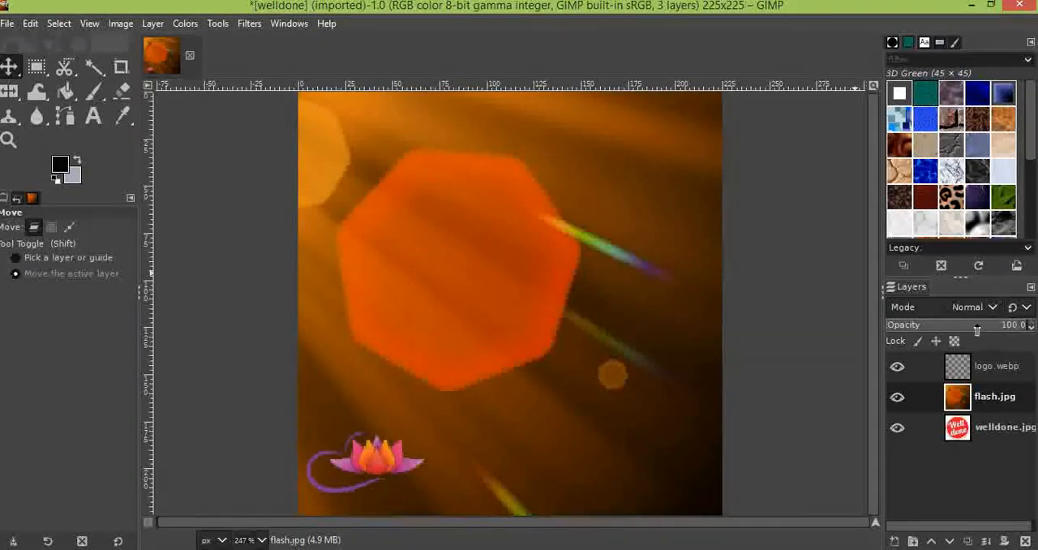
Switch to the PDF textbook and read the section on adding text over an image layer
{"action": "left_click", "coordinate": [6, 6]}
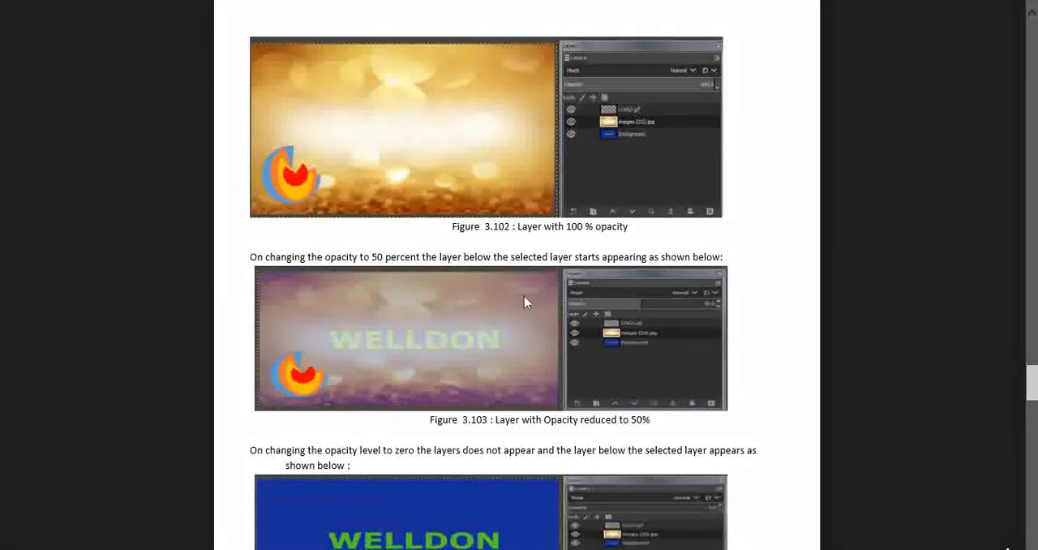
{"action": "scroll", "coordinate": [524, 303], "scroll_direction": "down", "scroll_amount": 10}
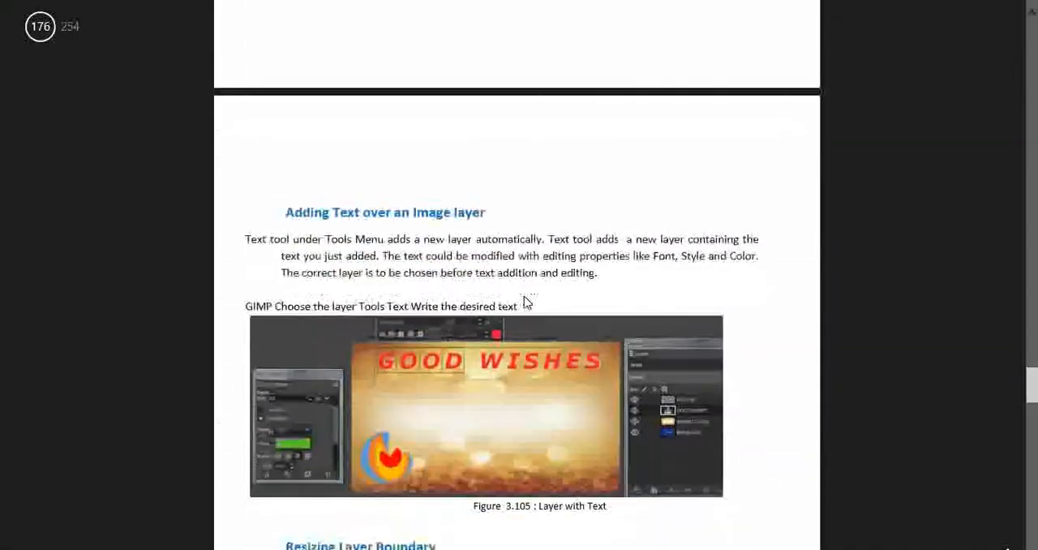
{"action": "scroll", "coordinate": [524, 303], "scroll_direction": "down", "scroll_amount": 3}
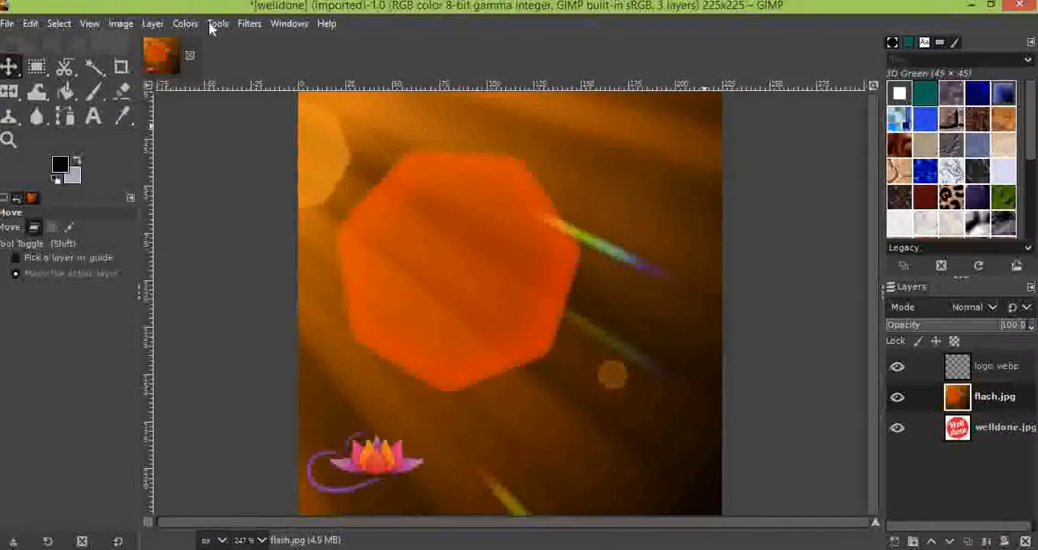
Back in GIMP, add the text GOOD WISHES with the Text tool near the image's upper-left corner
{"action": "left_click", "coordinate": [212, 24]}
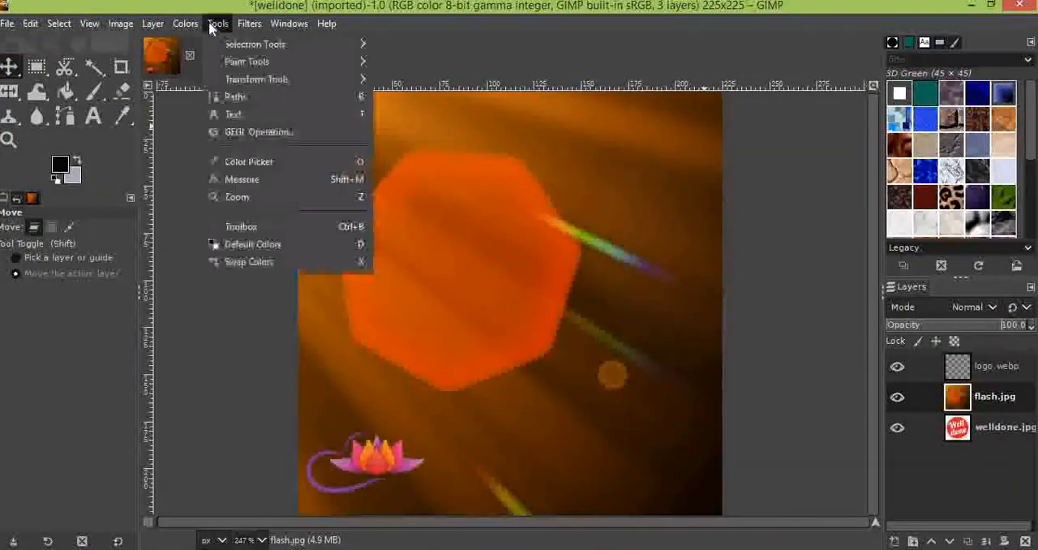
{"action": "left_click", "coordinate": [263, 114]}
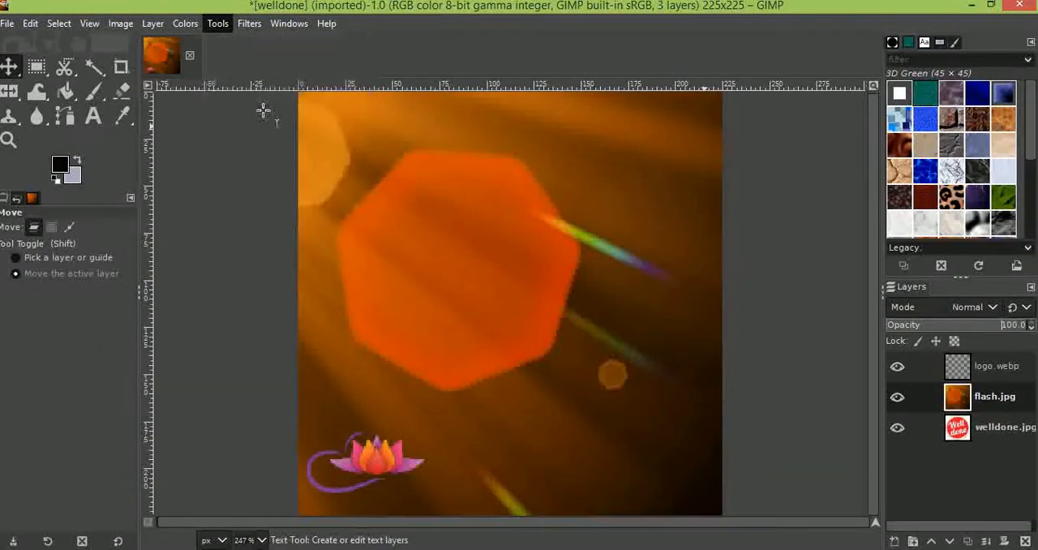
{"action": "left_click", "coordinate": [306, 106]}
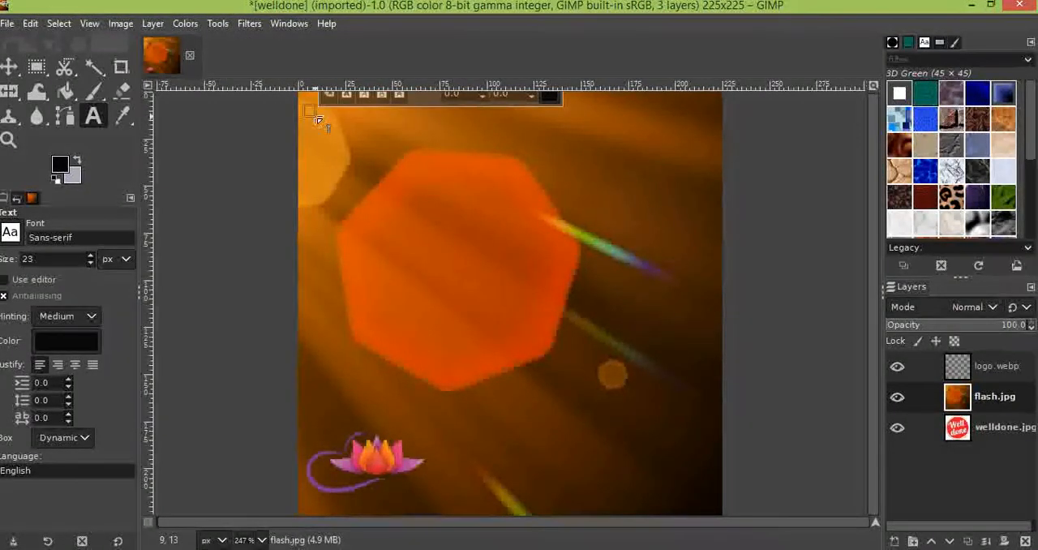
{"action": "type", "text": "GOOD"}
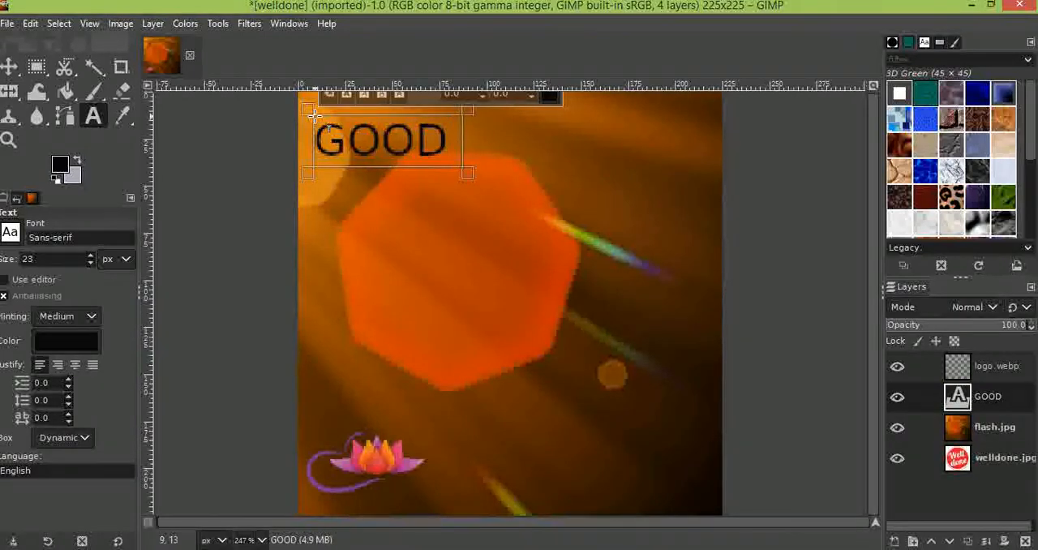
{"action": "type", "text": " WISHES"}
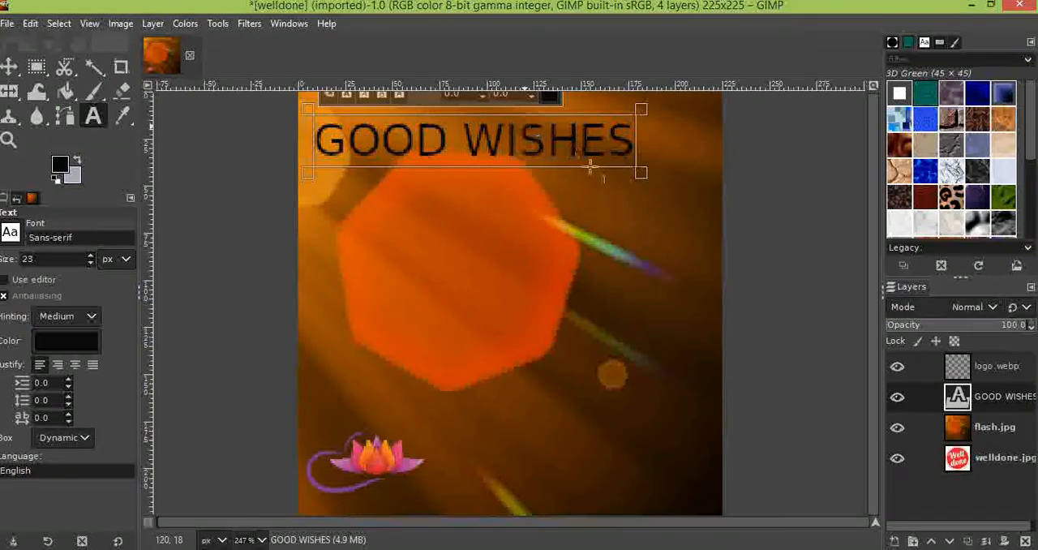
{"action": "left_click", "coordinate": [589, 138]}
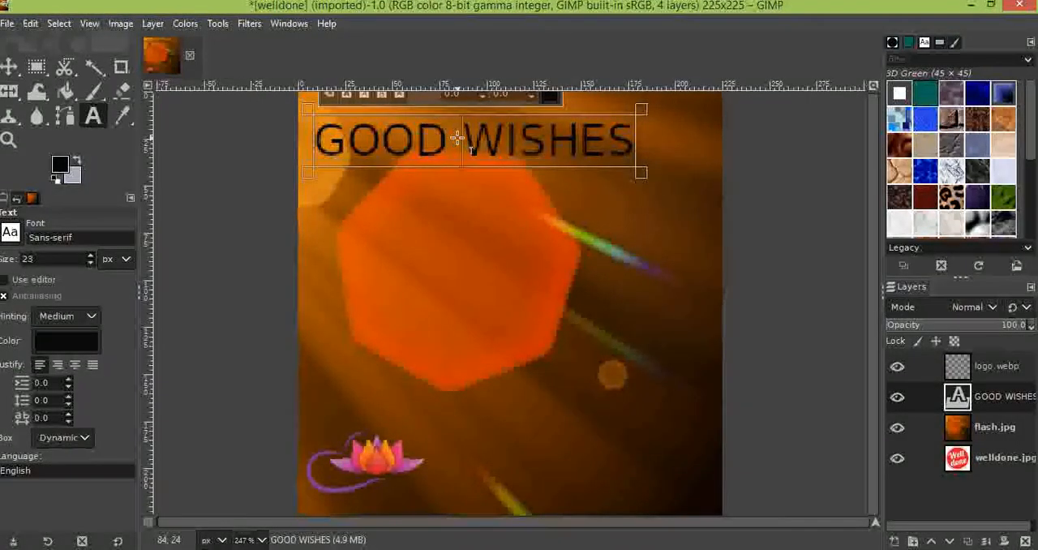
Switch to the PDF textbook to review the text layer and layer boundary sections, and return to GIMP
{"action": "left_click", "coordinate": [15, 8]}
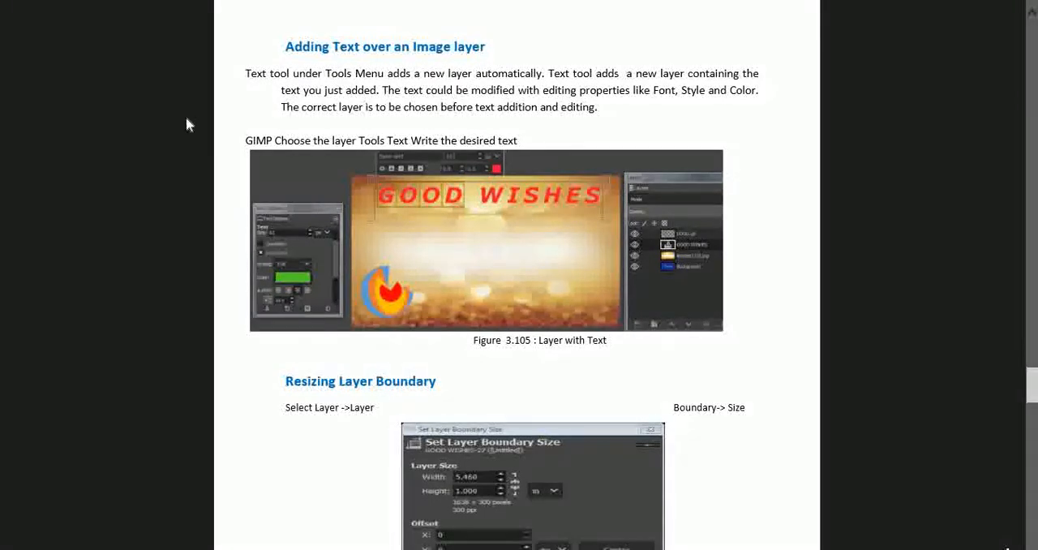
{"action": "mouse_move", "coordinate": [4, 3]}
{"action": "left_click", "coordinate": [22, 21]}
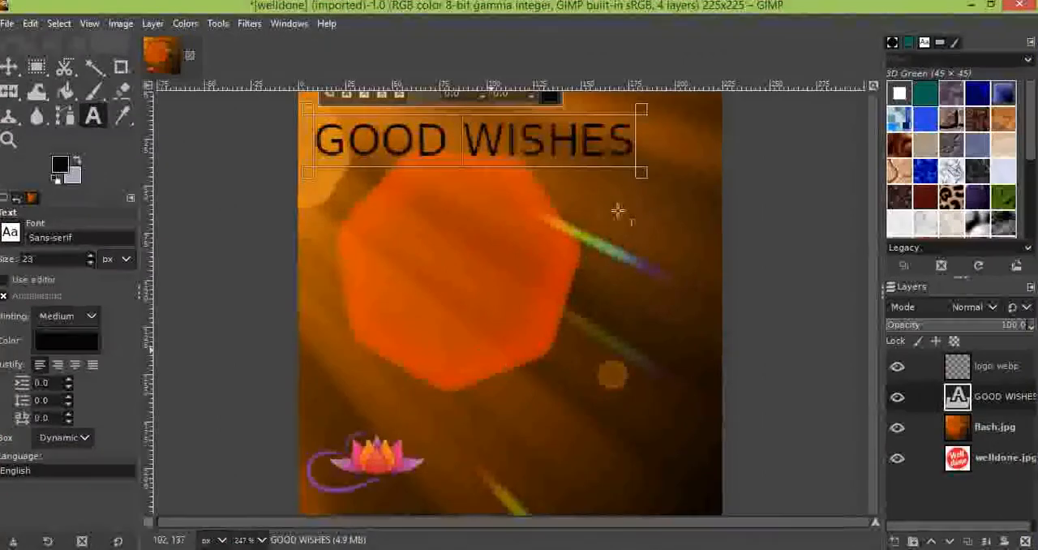
Bring up the Scale Layer settings for the GOOD WISHES text layer and close them without scaling
{"action": "right_click", "coordinate": [979, 399]}
{"action": "left_click", "coordinate": [911, 355]}
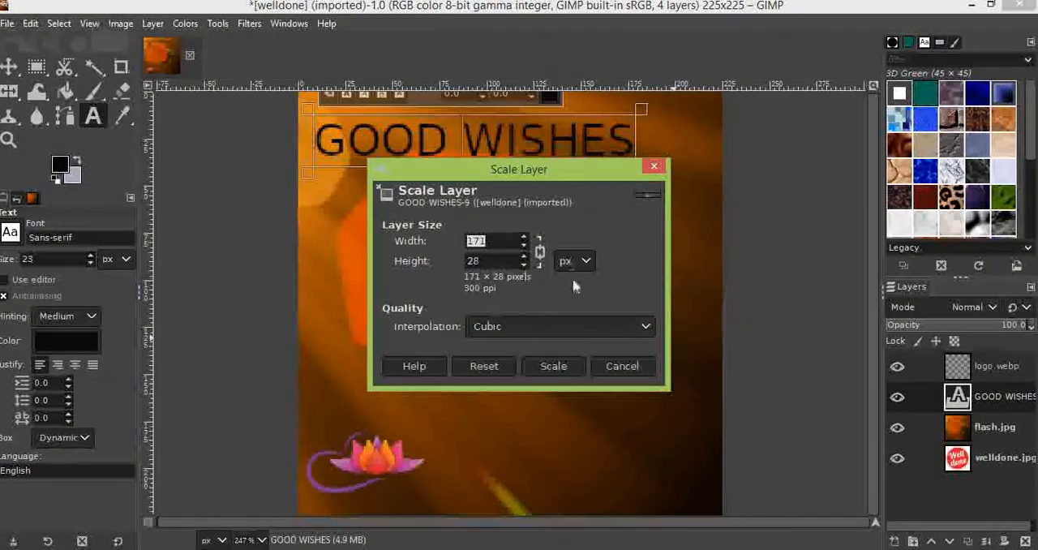
{"action": "left_click", "coordinate": [655, 168]}
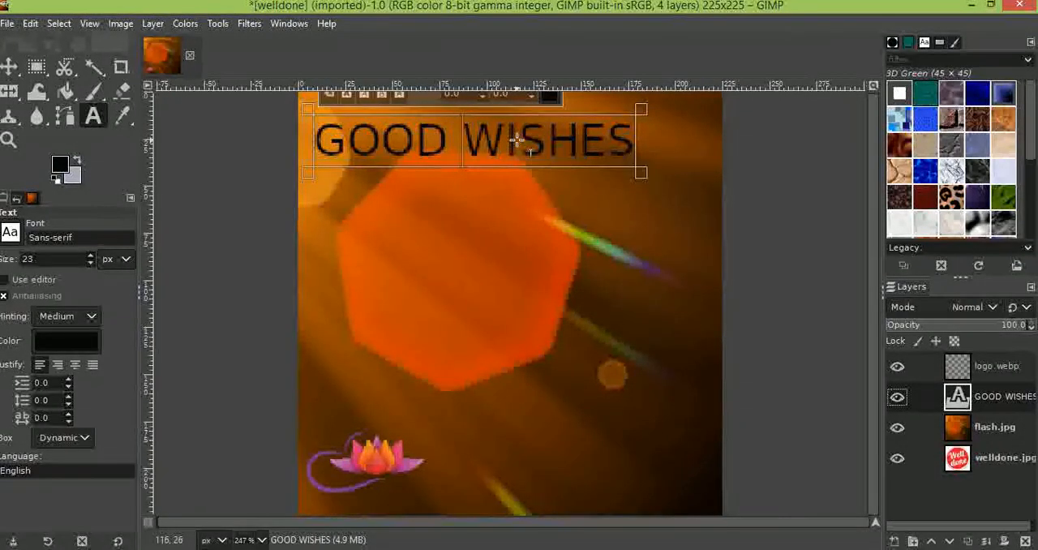
{"action": "left_click", "coordinate": [517, 141]}
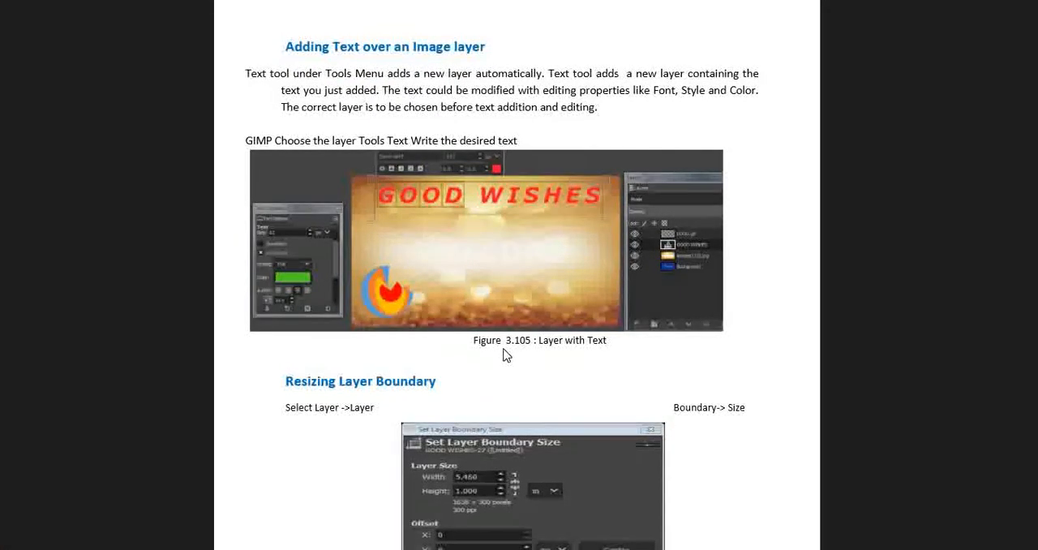
In the PDF textbook, read the Scale Layer and Image Rotation sections with their figures
{"action": "scroll", "coordinate": [503, 354], "scroll_direction": "down", "scroll_amount": 10}
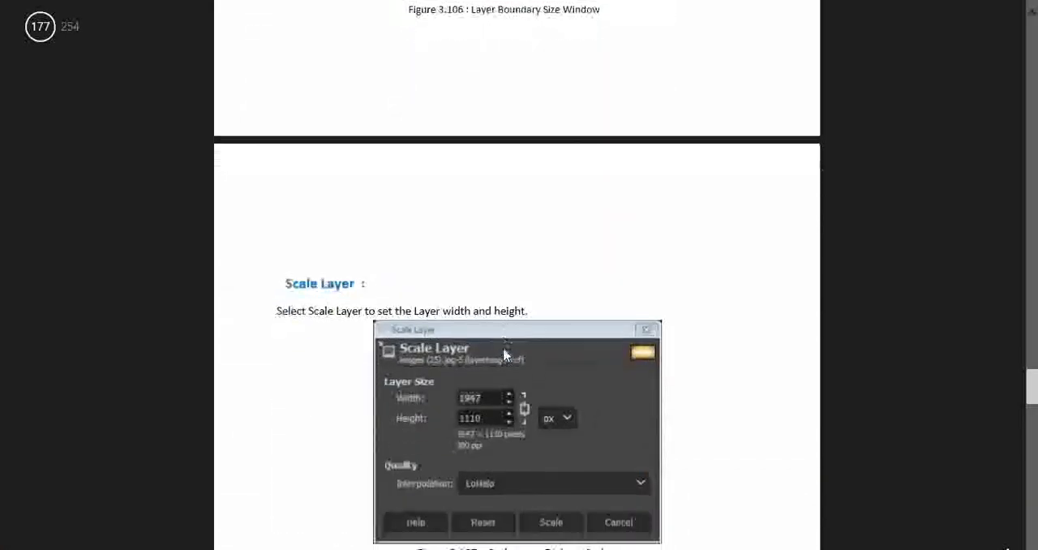
{"action": "scroll", "coordinate": [503, 354], "scroll_direction": "down", "scroll_amount": 5}
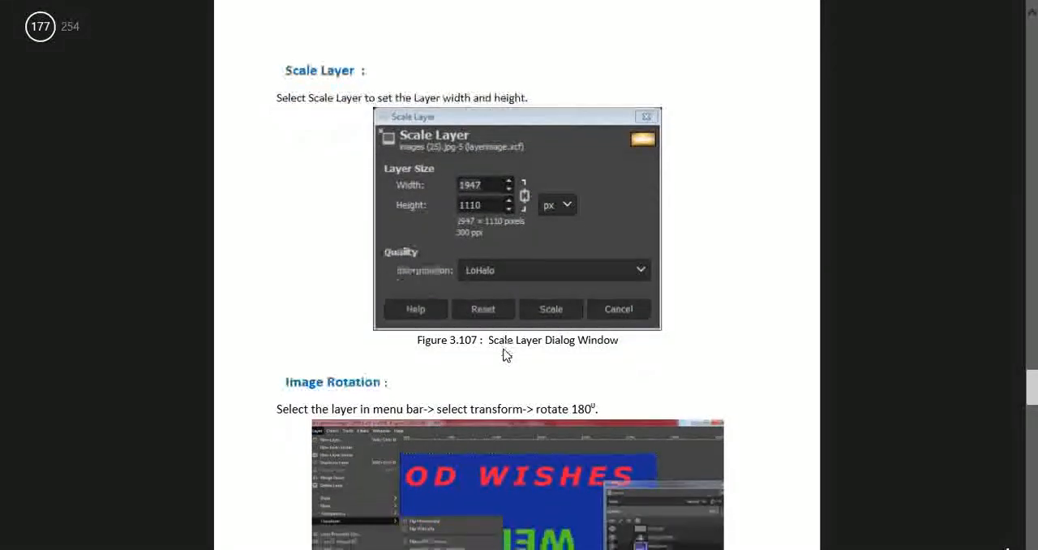
{"action": "scroll", "coordinate": [503, 355], "scroll_direction": "down", "scroll_amount": 4}
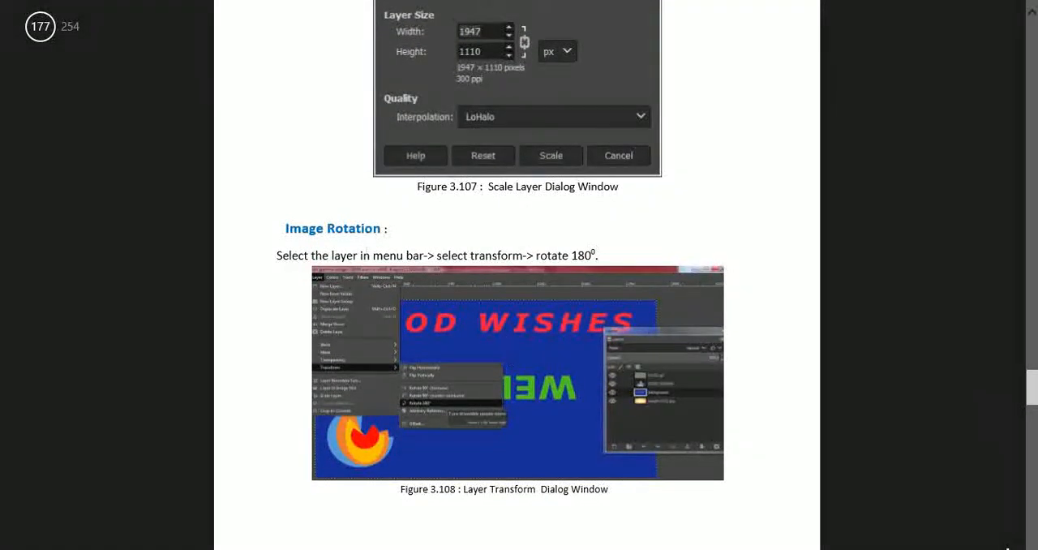
Switch back to GIMP and rotate the GOOD WISHES layer by 180°
{"action": "left_click", "coordinate": [81, 12]}
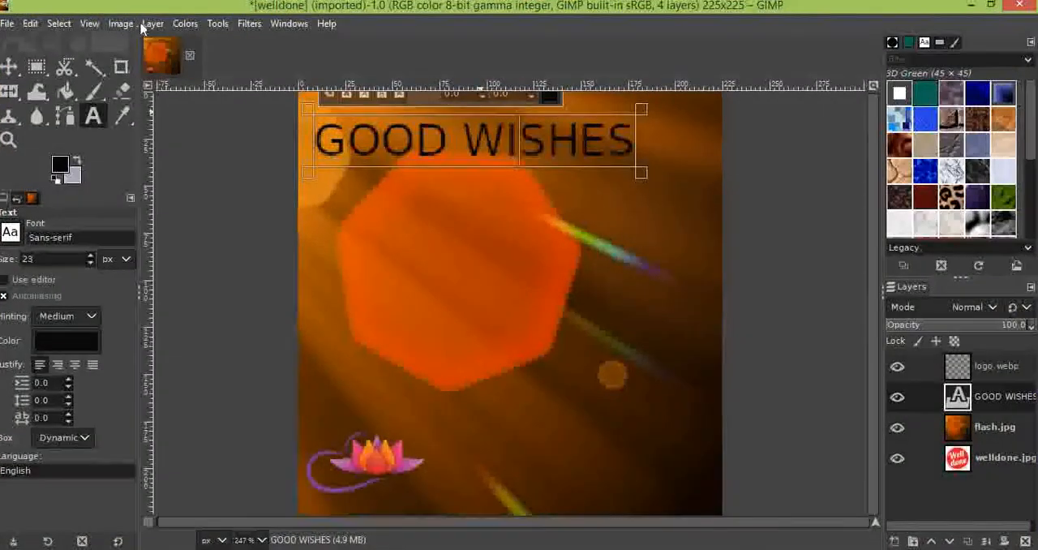
{"action": "left_click", "coordinate": [151, 24]}
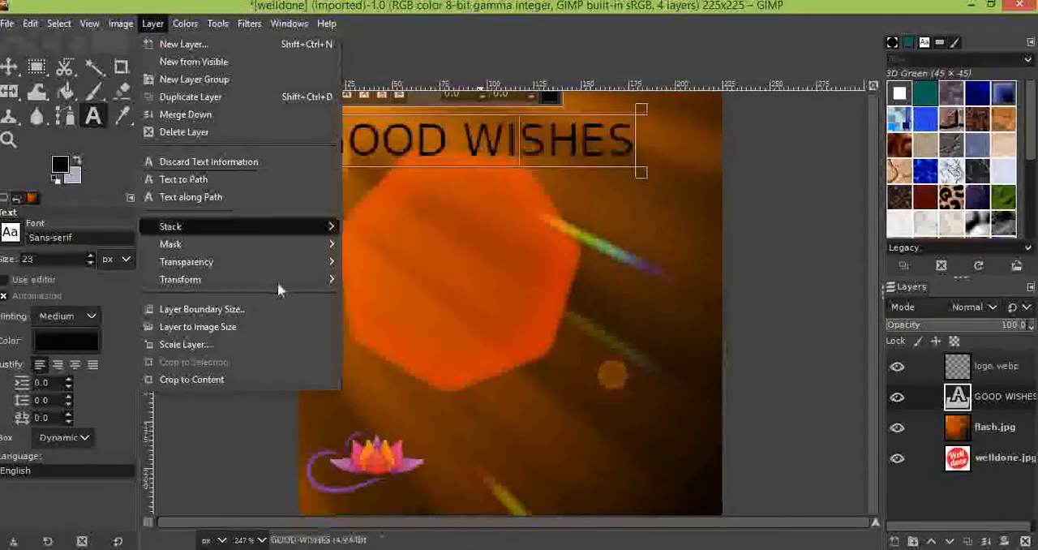
{"action": "mouse_move", "coordinate": [278, 282]}
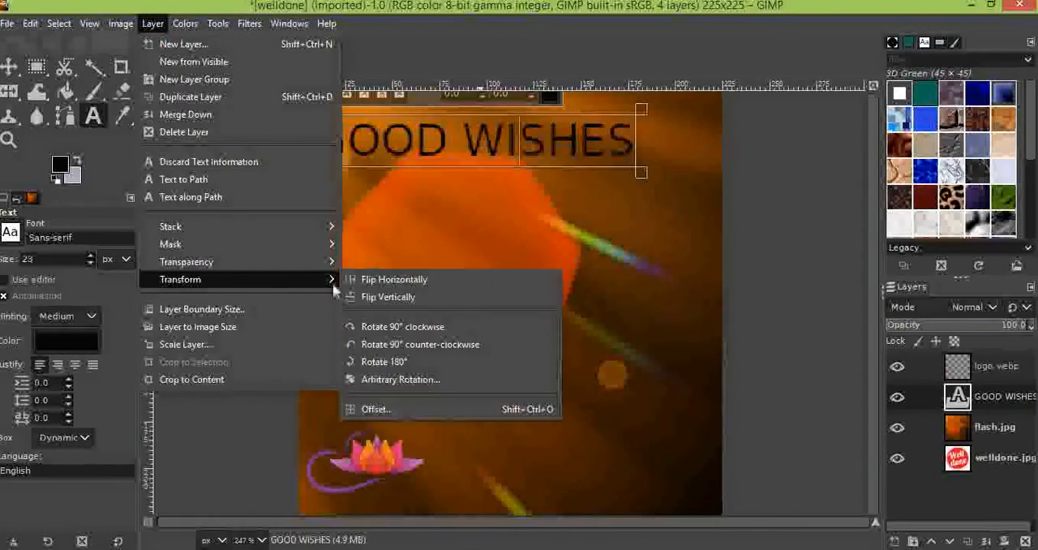
{"action": "left_click", "coordinate": [420, 367]}
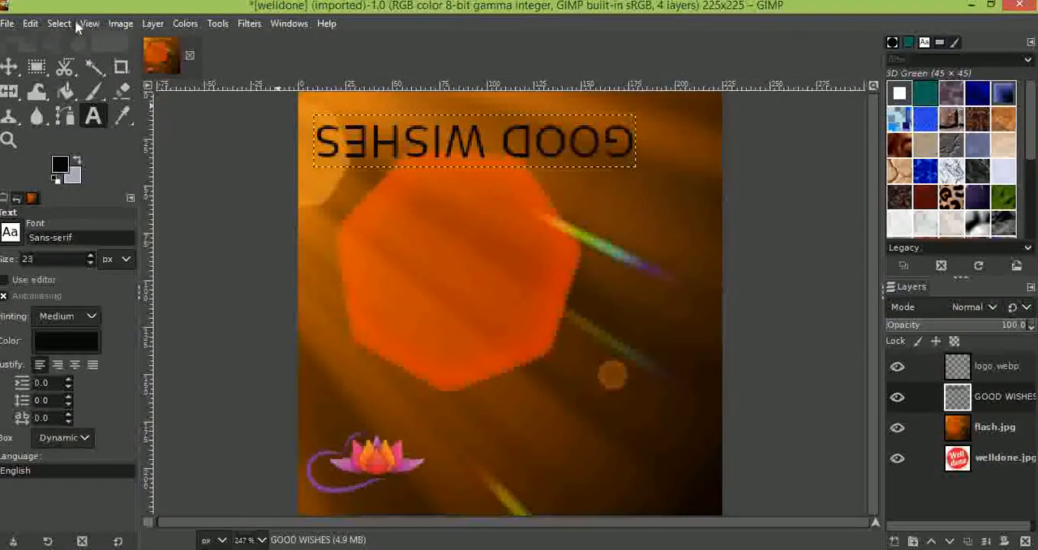
Turn the upside-down GOOD WISHES layer another 180° so the text reads upright
{"action": "left_click", "coordinate": [153, 25]}
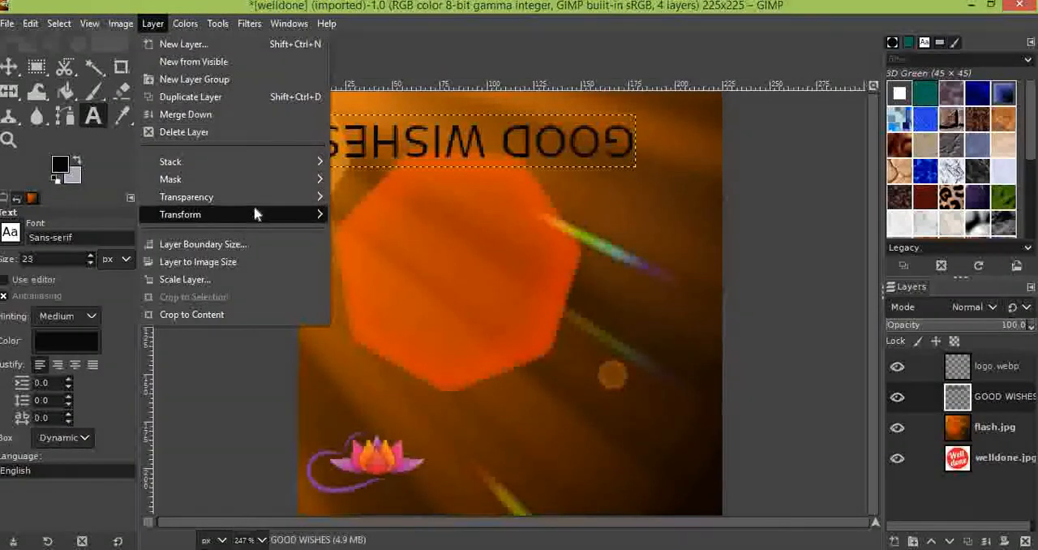
{"action": "mouse_move", "coordinate": [271, 213]}
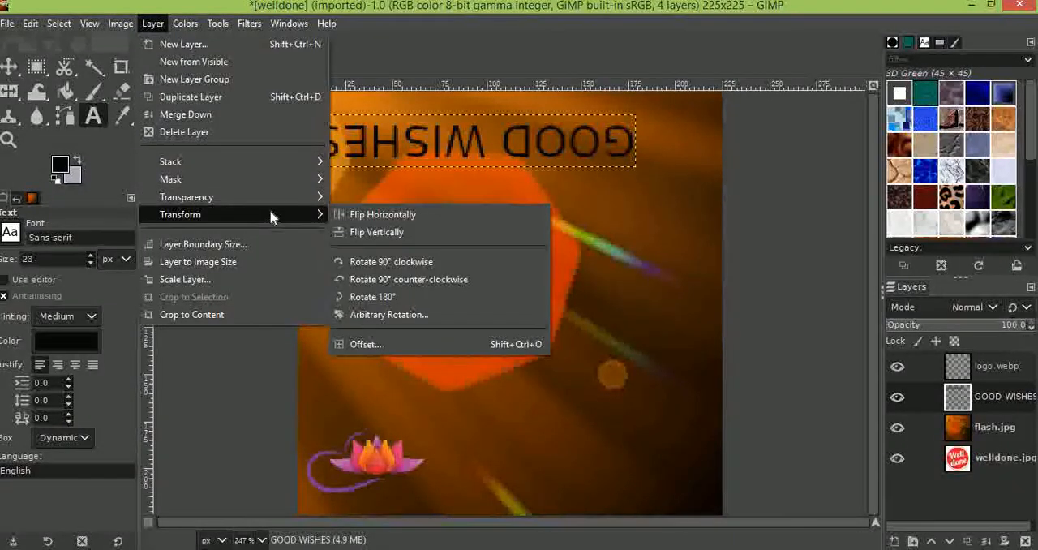
{"action": "left_click", "coordinate": [374, 297]}
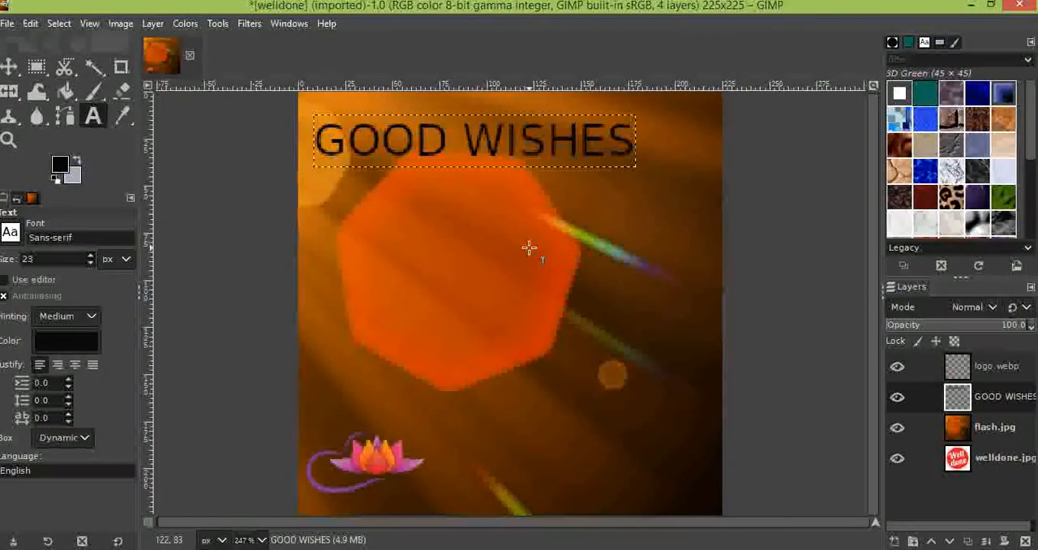
Switch to the PDF textbook and read the Layer Masking section with its steps, note and example figures
{"action": "mouse_move", "coordinate": [2, 2]}
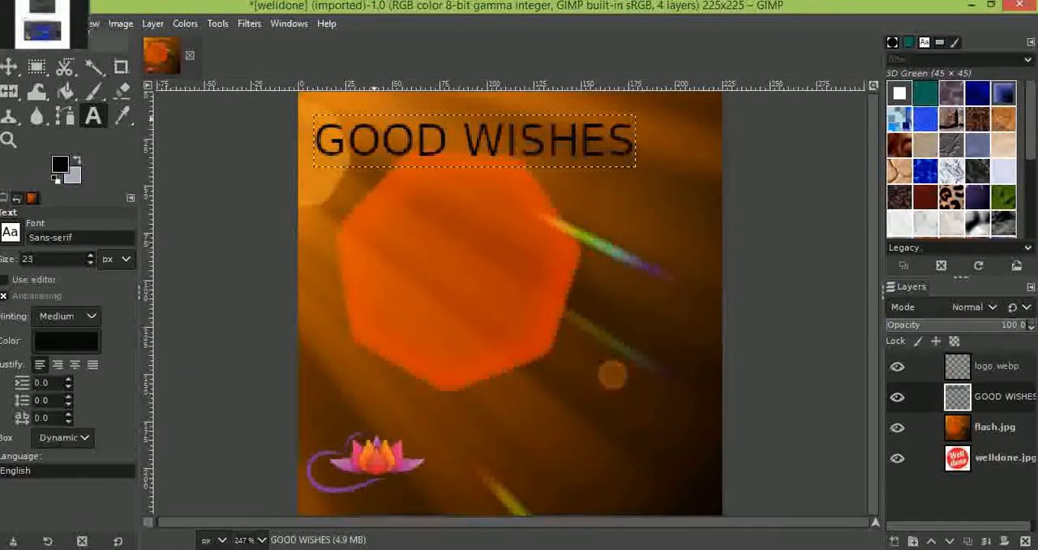
{"action": "left_click", "coordinate": [51, 30]}
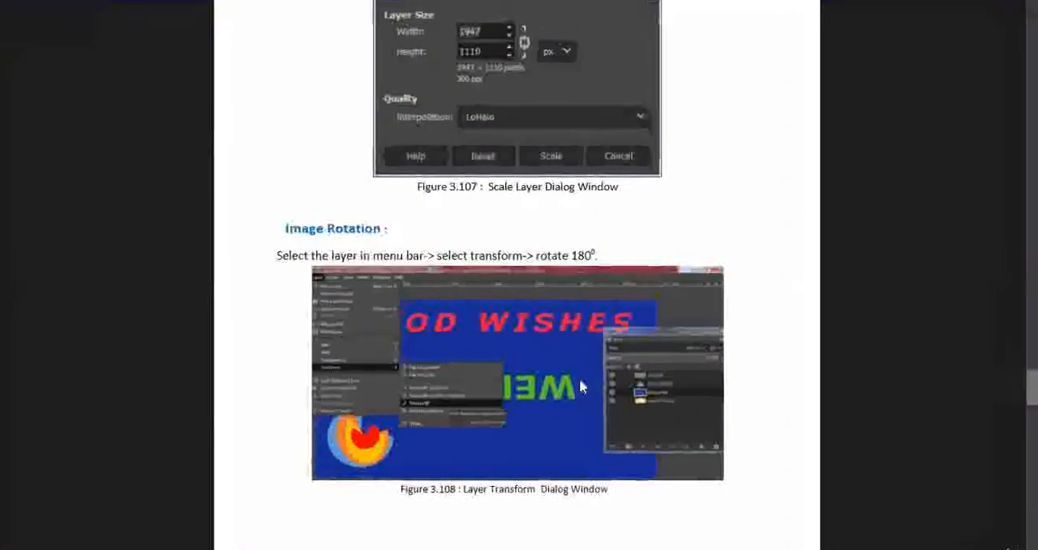
{"action": "scroll", "coordinate": [579, 378], "scroll_direction": "down", "scroll_amount": 5}
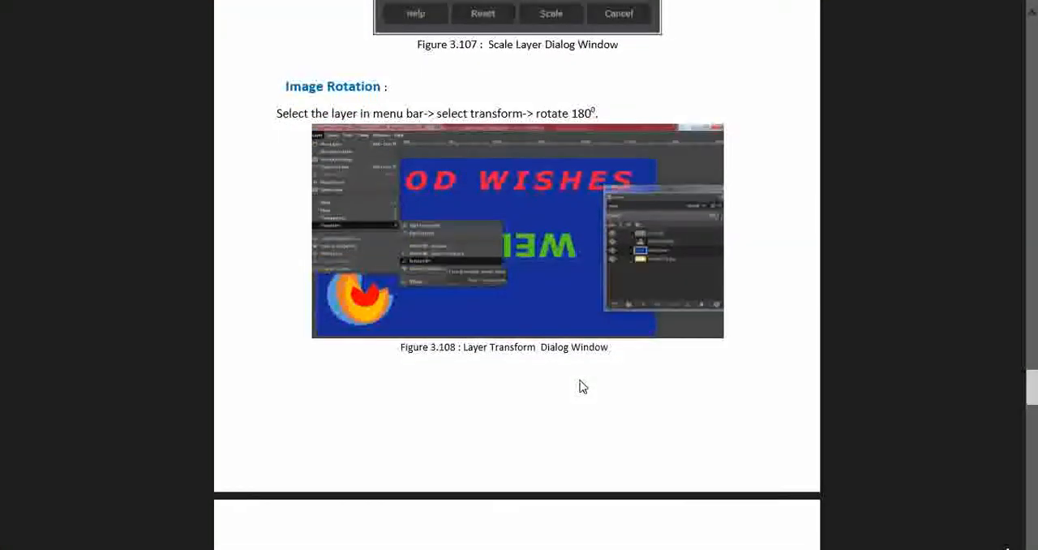
{"action": "scroll", "coordinate": [579, 387], "scroll_direction": "down", "scroll_amount": 4}
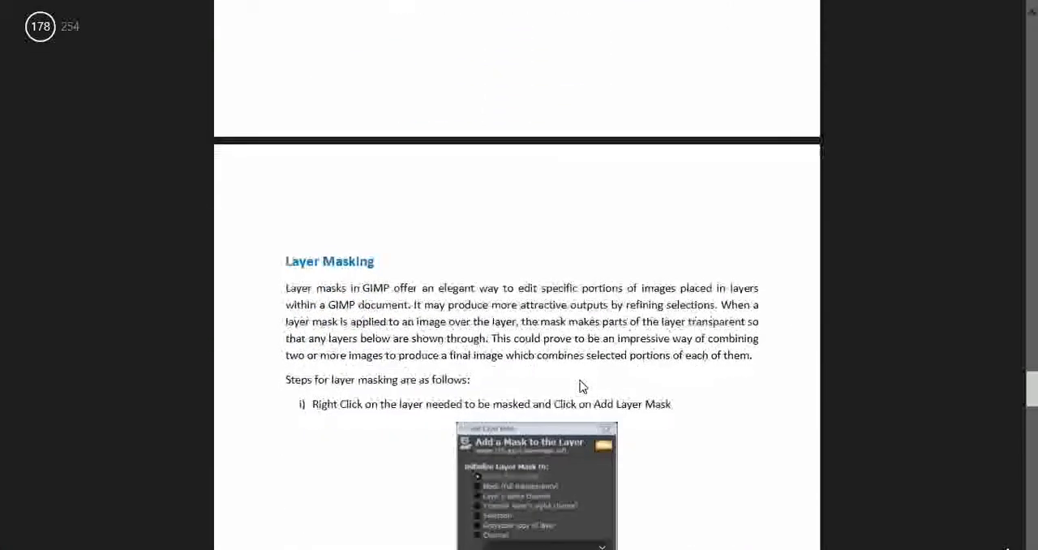
{"action": "scroll", "coordinate": [579, 387], "scroll_direction": "down", "scroll_amount": 3}
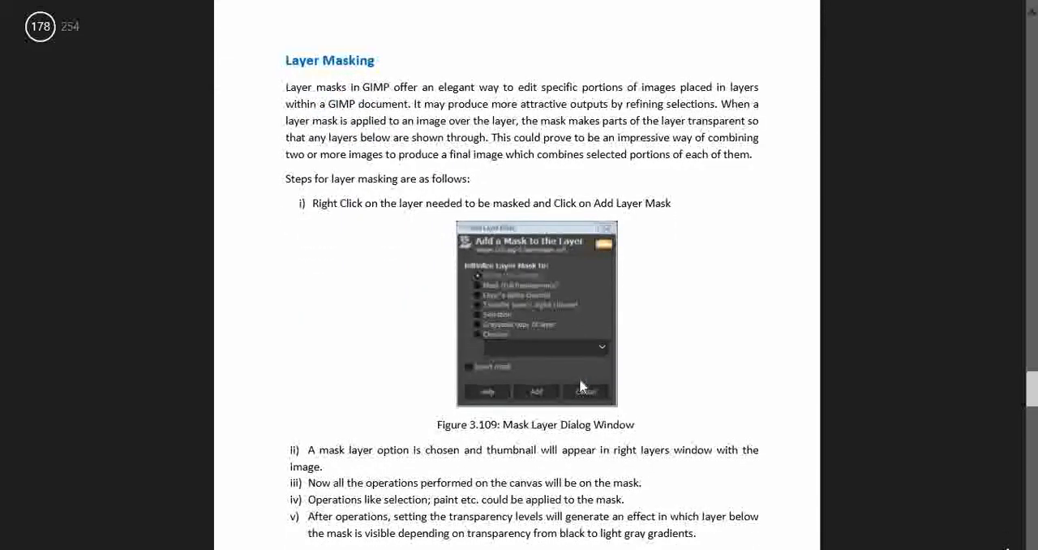
{"action": "scroll", "coordinate": [581, 386], "scroll_direction": "down", "scroll_amount": 7}
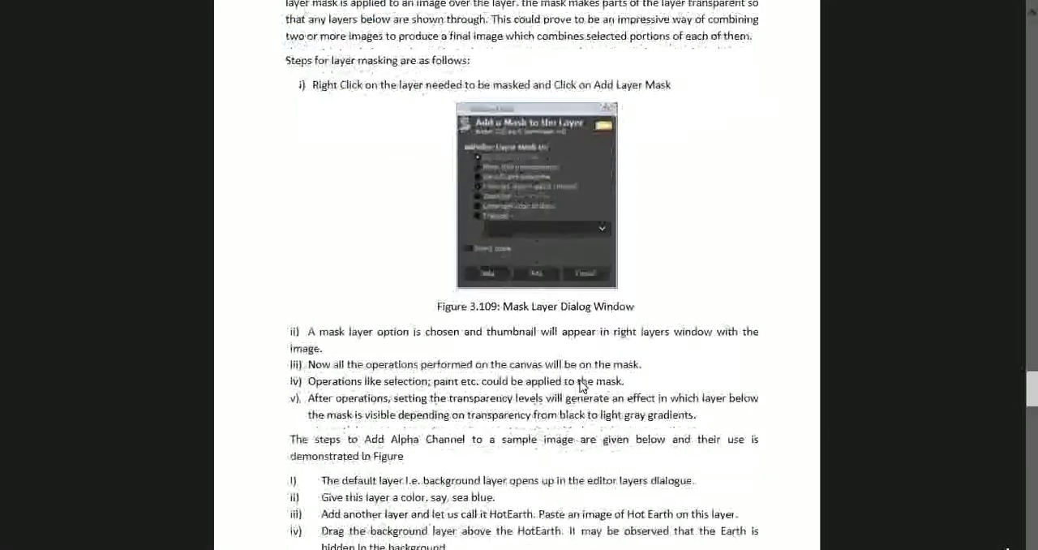
{"action": "scroll", "coordinate": [581, 387], "scroll_direction": "down", "scroll_amount": 9}
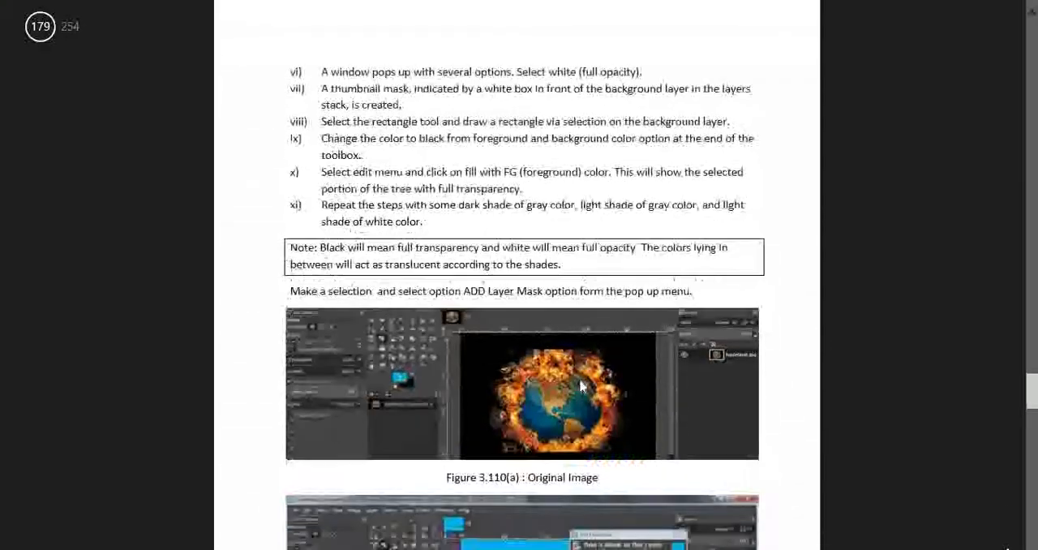
{"action": "scroll", "coordinate": [581, 386], "scroll_direction": "down", "scroll_amount": 1}
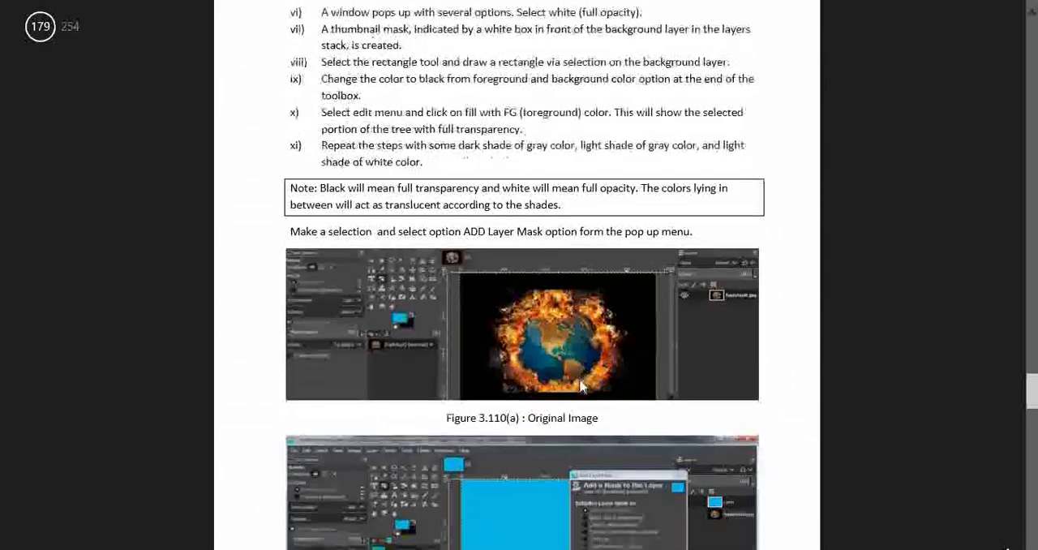
Review the remaining Layer Masking steps, the transparency note and the Figure 3.110 examples in the PDF textbook
{"action": "left_click", "coordinate": [3, 3]}
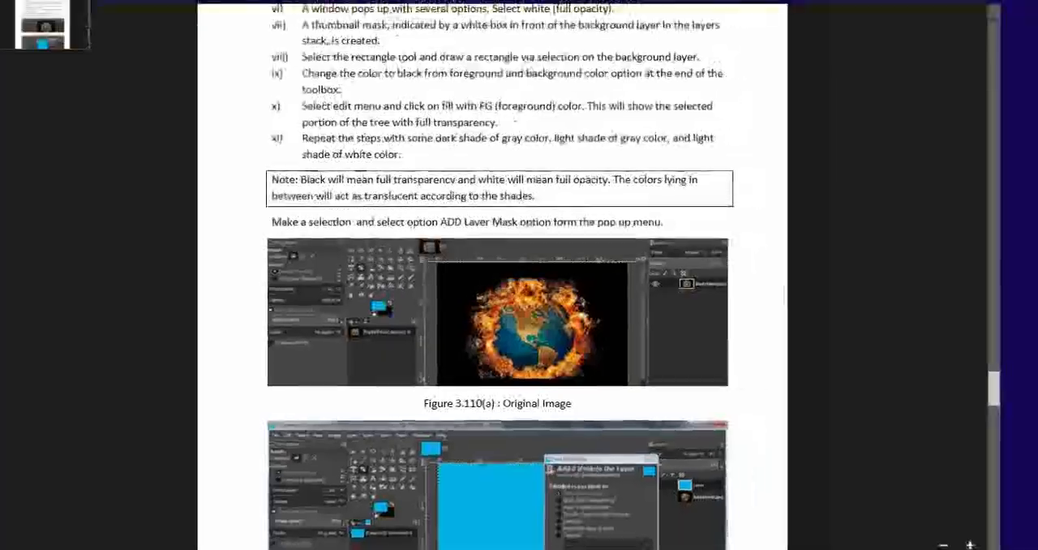
{"action": "left_click", "coordinate": [3, 4]}
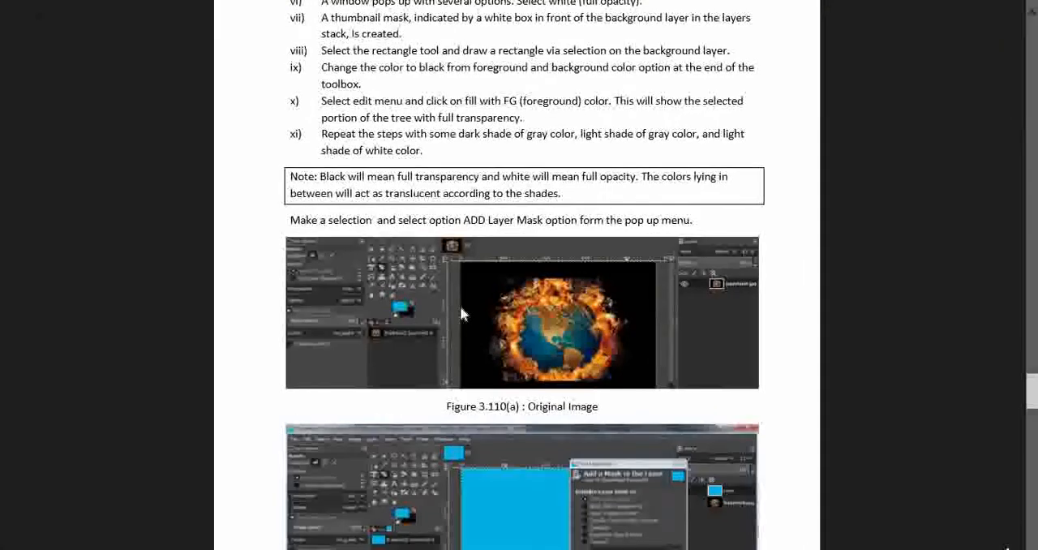
{"action": "scroll", "coordinate": [544, 375], "scroll_direction": "down", "scroll_amount": 1}
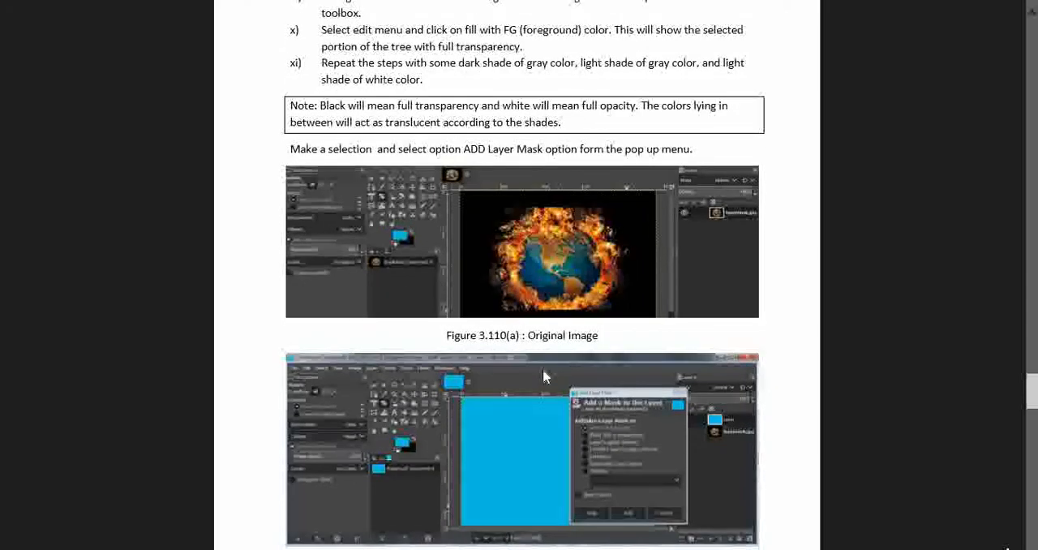
{"action": "scroll", "coordinate": [543, 368], "scroll_direction": "up", "scroll_amount": 2}
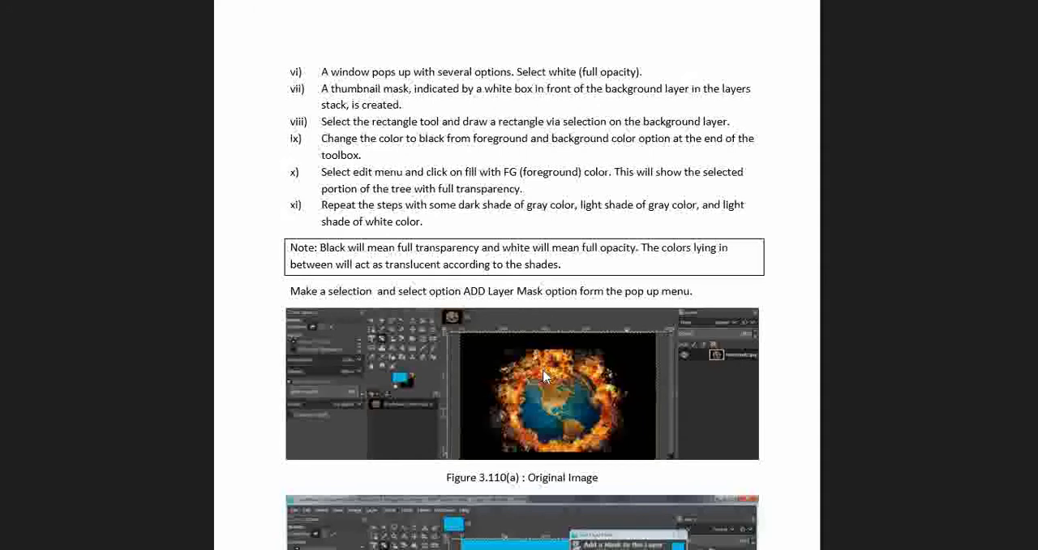
{"action": "scroll", "coordinate": [543, 376], "scroll_direction": "down", "scroll_amount": 3}
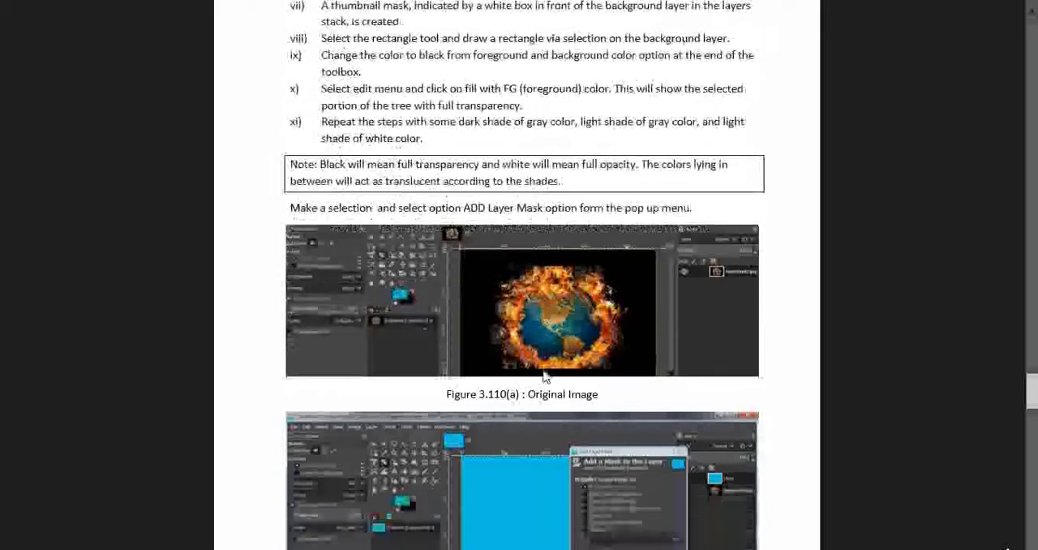
{"action": "scroll", "coordinate": [544, 375], "scroll_direction": "down", "scroll_amount": 1}
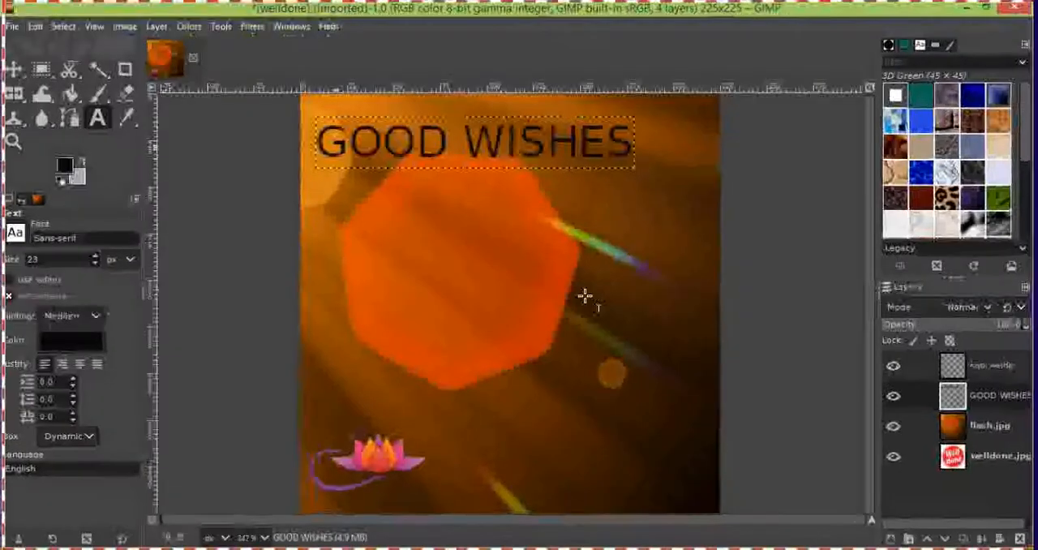
Switch back to GIMP and add a White (full opacity) layer mask to the flash.jpg layer
{"action": "right_click", "coordinate": [960, 427]}
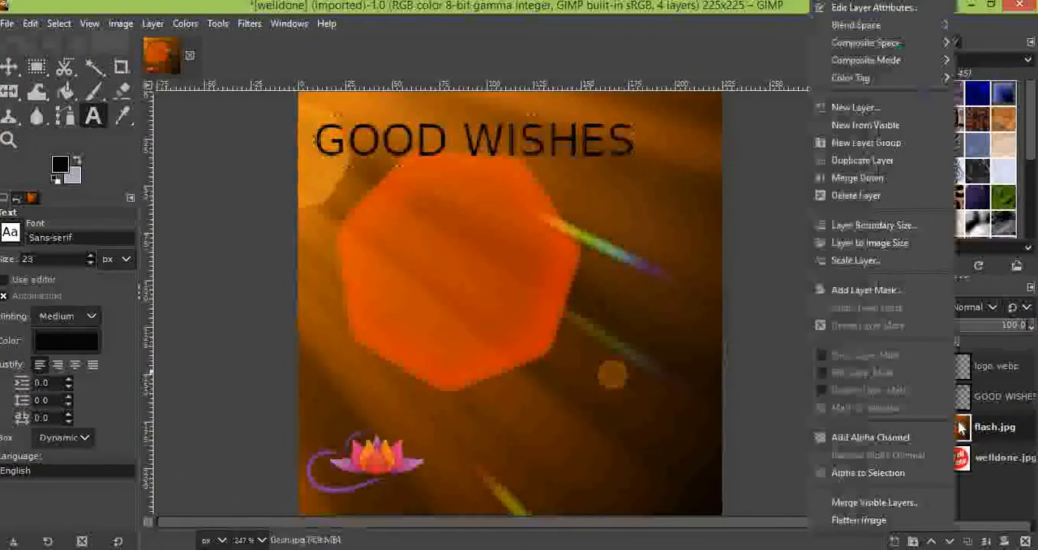
{"action": "left_click", "coordinate": [890, 292]}
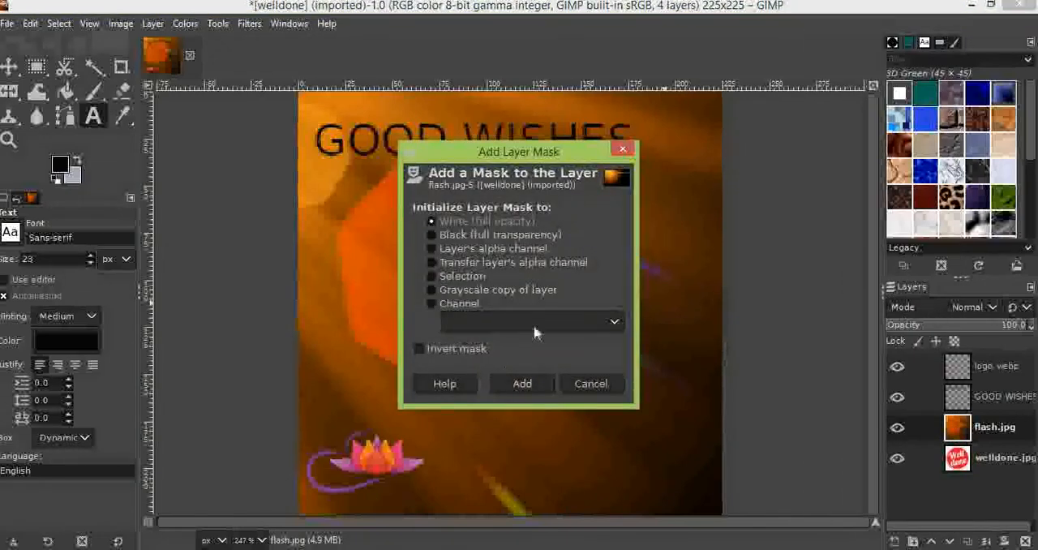
{"action": "left_click", "coordinate": [521, 384]}
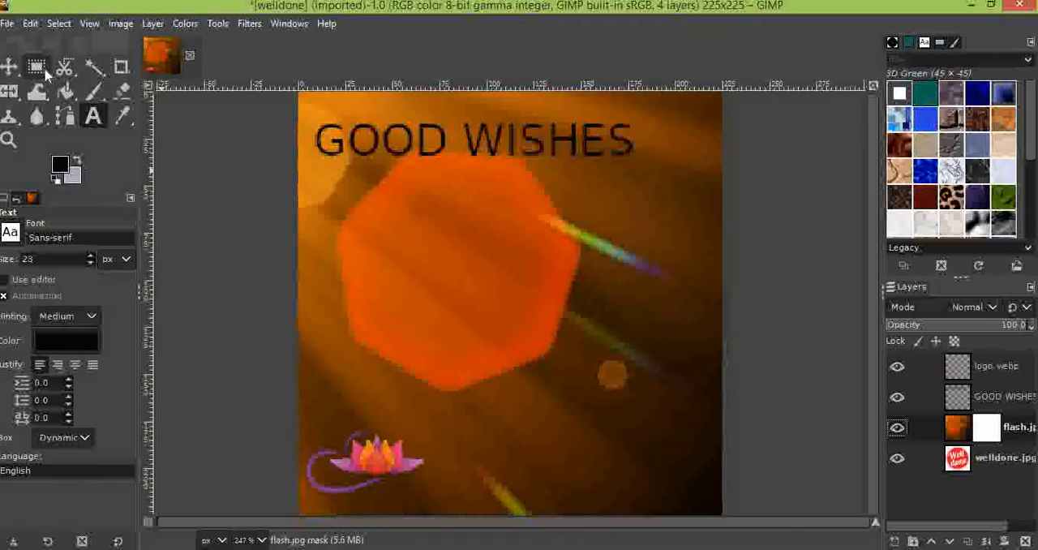
Draw an elliptical selection about 115 × 91 px over the orange shape and bucket-fill it with black on the flash.jpg mask
{"action": "left_click", "coordinate": [218, 24]}
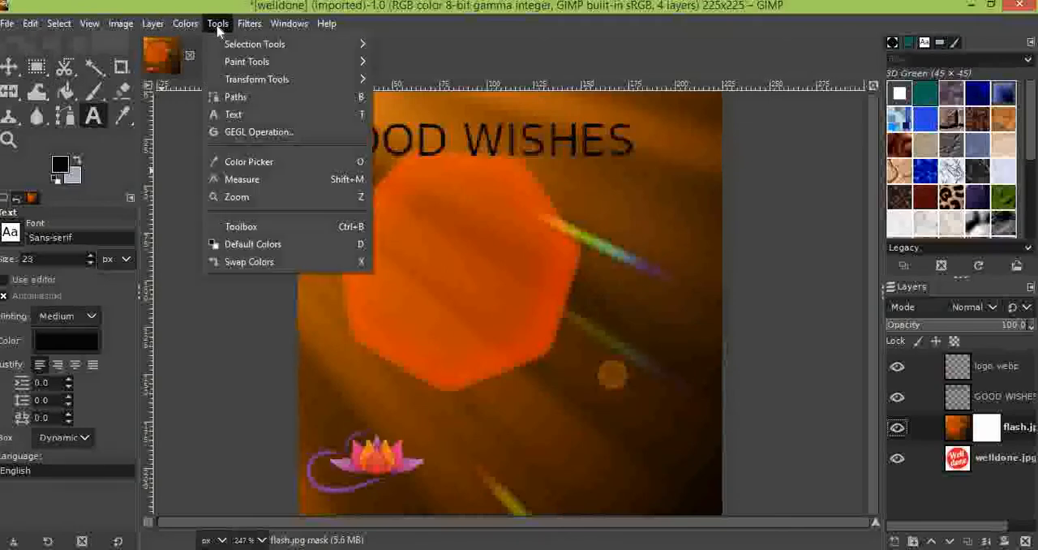
{"action": "mouse_move", "coordinate": [259, 44]}
{"action": "left_click", "coordinate": [418, 62]}
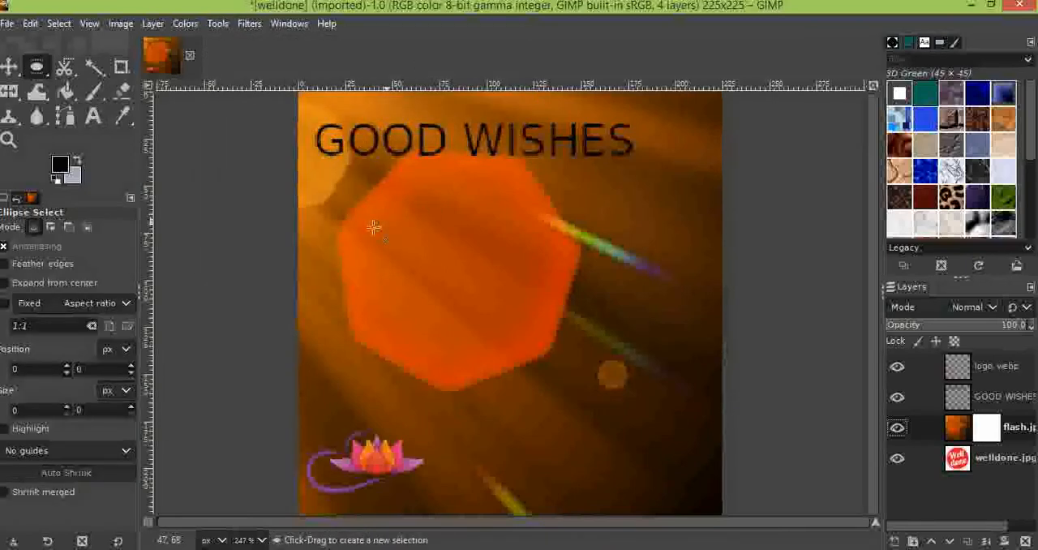
{"action": "left_click_drag", "start_coordinate": [367, 213], "coordinate": [582, 382]}
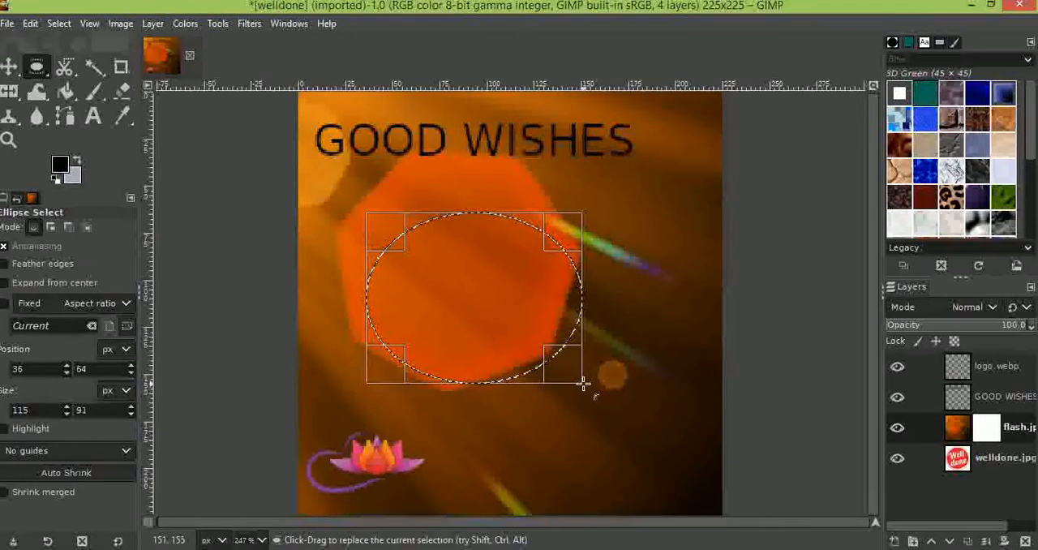
{"action": "left_click", "coordinate": [66, 91]}
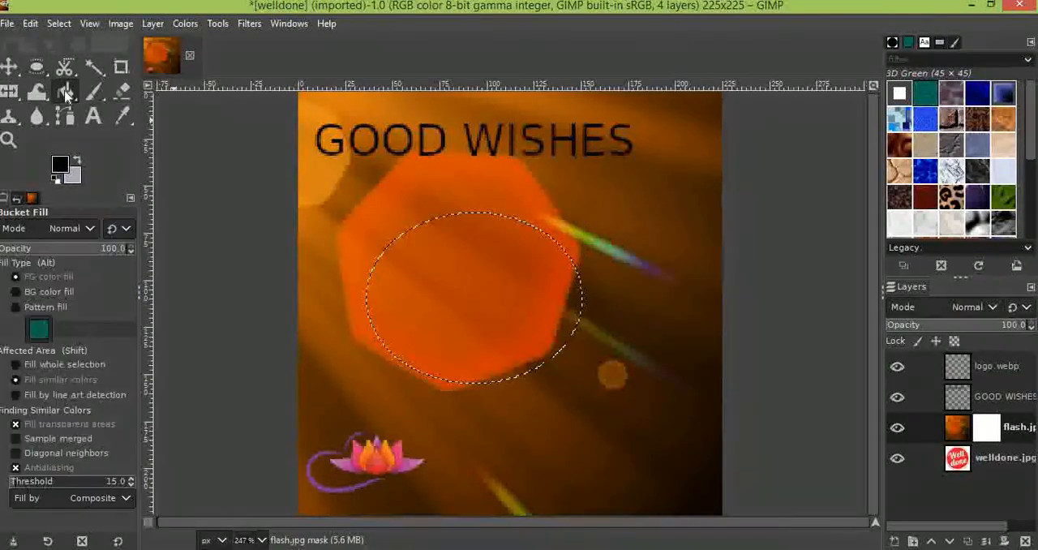
{"action": "left_click", "coordinate": [487, 311]}
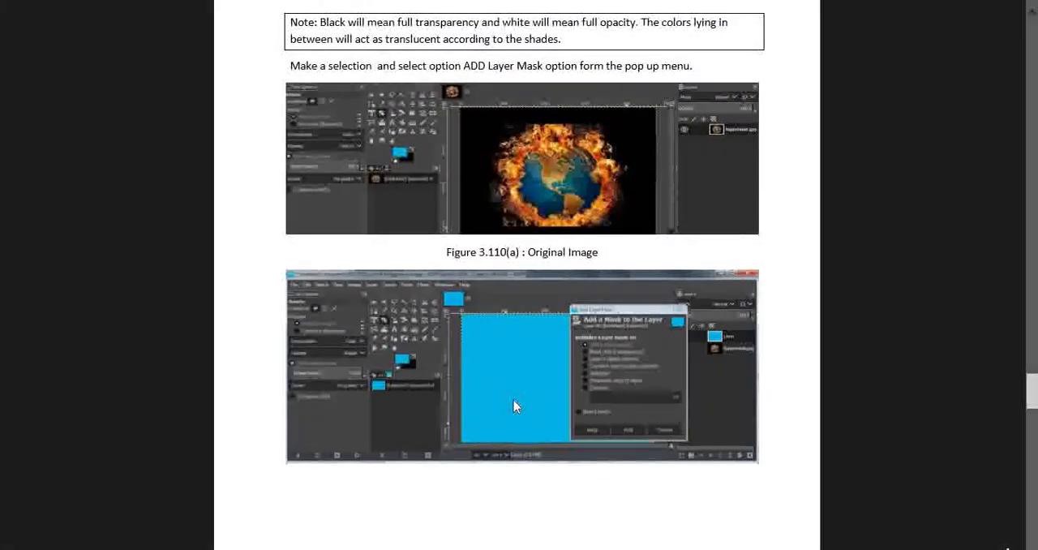
Switch to the PDF textbook, read the remaining masking figures and the Alpha Channels section, and return to GIMP
{"action": "scroll", "coordinate": [513, 399], "scroll_direction": "down", "scroll_amount": 2}
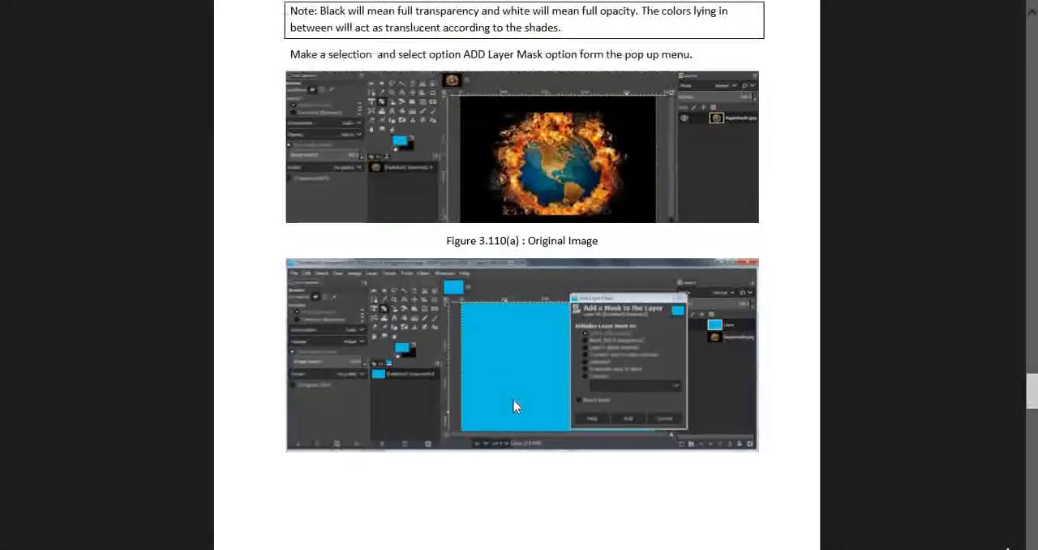
{"action": "scroll", "coordinate": [513, 405], "scroll_direction": "down", "scroll_amount": 10}
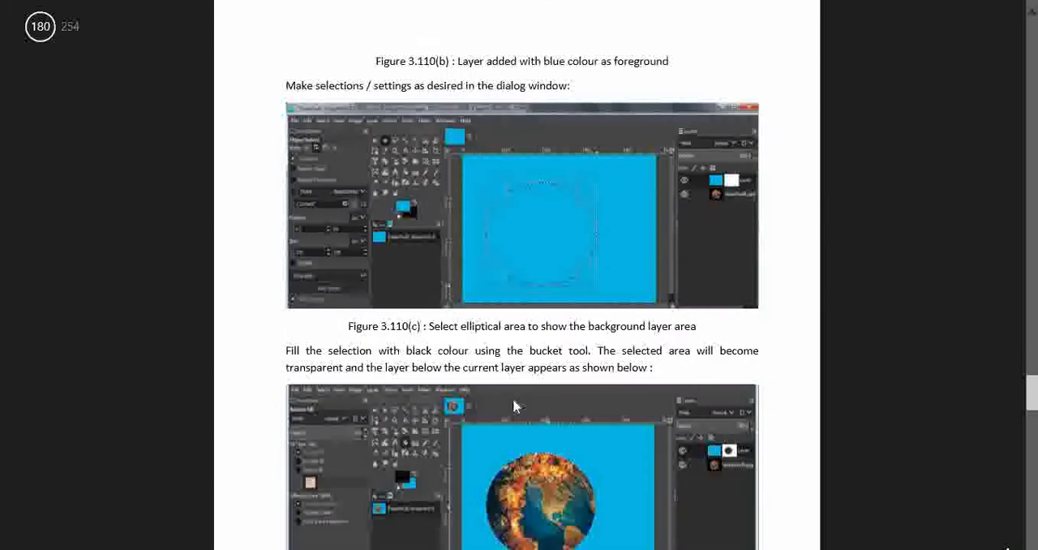
{"action": "scroll", "coordinate": [513, 406], "scroll_direction": "down", "scroll_amount": 8}
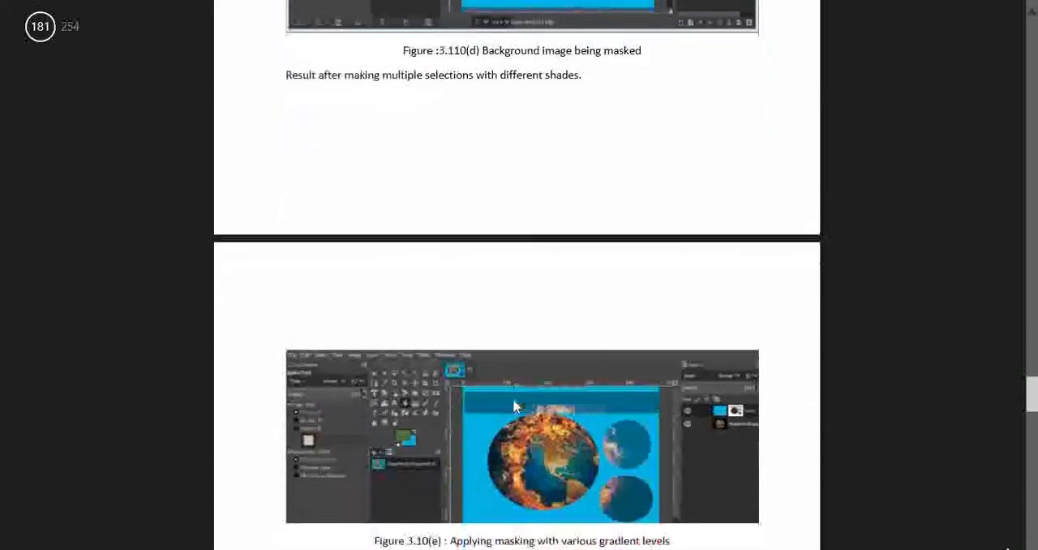
{"action": "scroll", "coordinate": [513, 406], "scroll_direction": "up", "scroll_amount": 2}
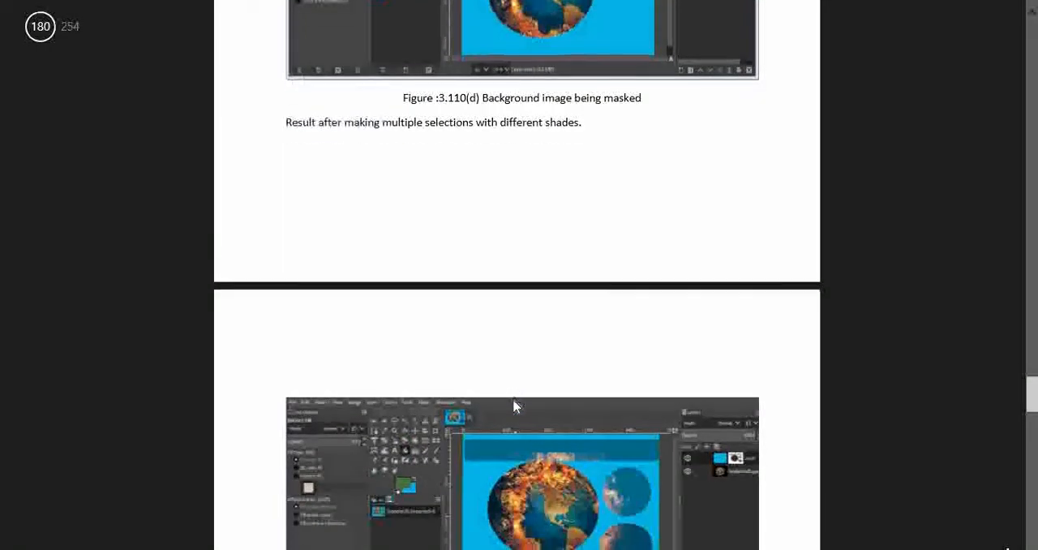
{"action": "scroll", "coordinate": [514, 405], "scroll_direction": "down", "scroll_amount": 2}
{"action": "scroll", "coordinate": [513, 405], "scroll_direction": "down", "scroll_amount": 8}
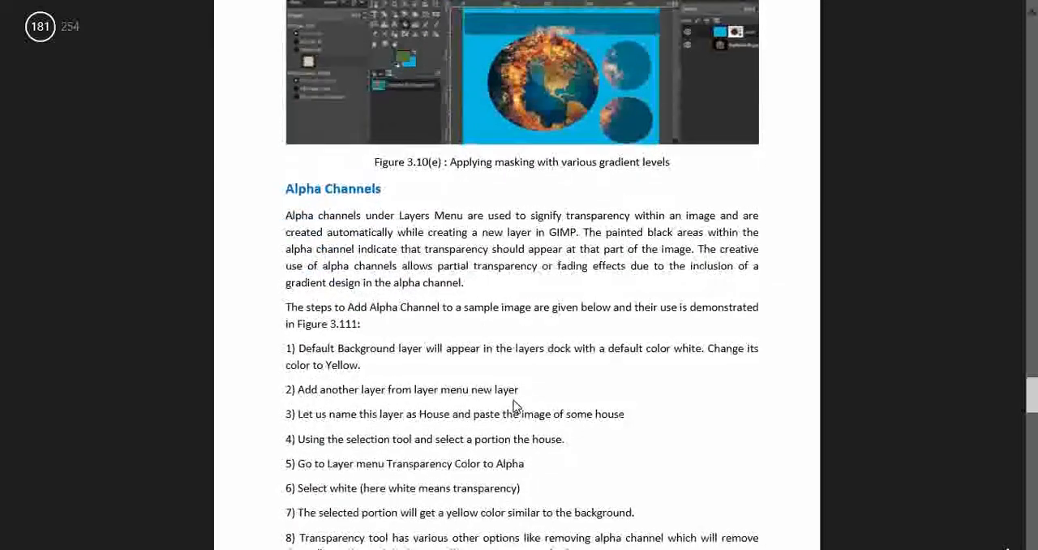
{"action": "scroll", "coordinate": [513, 405], "scroll_direction": "down", "scroll_amount": 2}
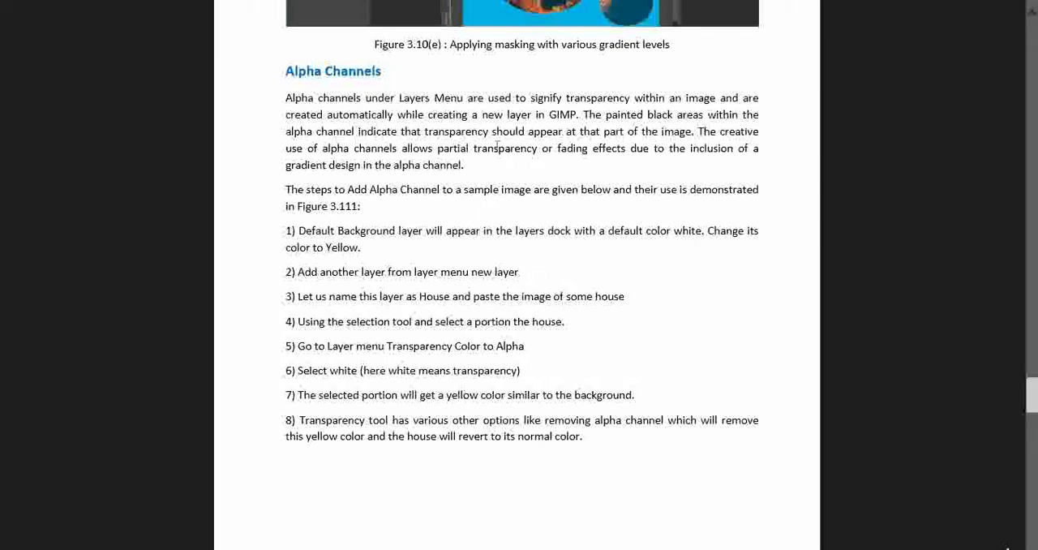
{"action": "left_click_drag", "start_coordinate": [477, 147], "coordinate": [619, 162]}
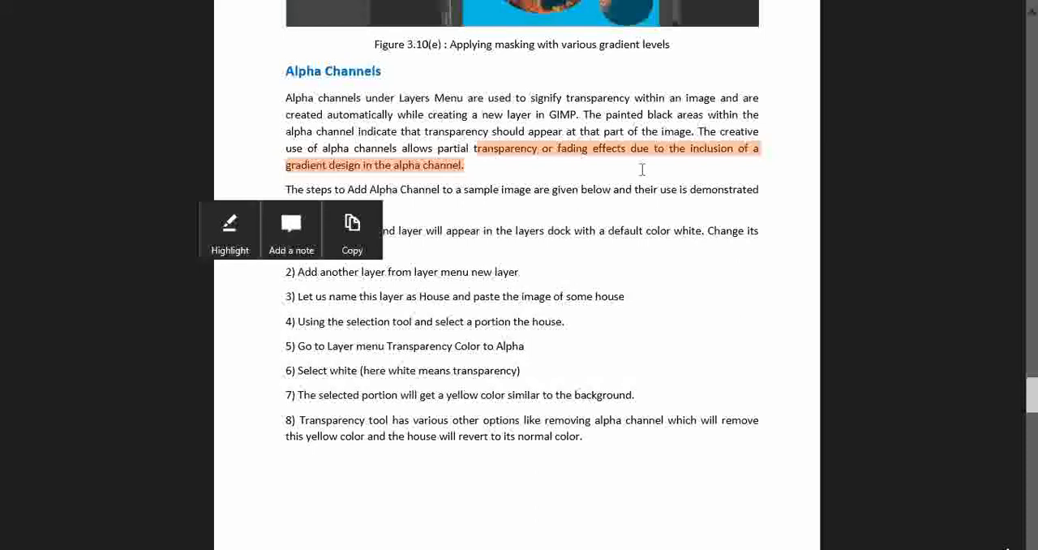
{"action": "left_click", "coordinate": [642, 169]}
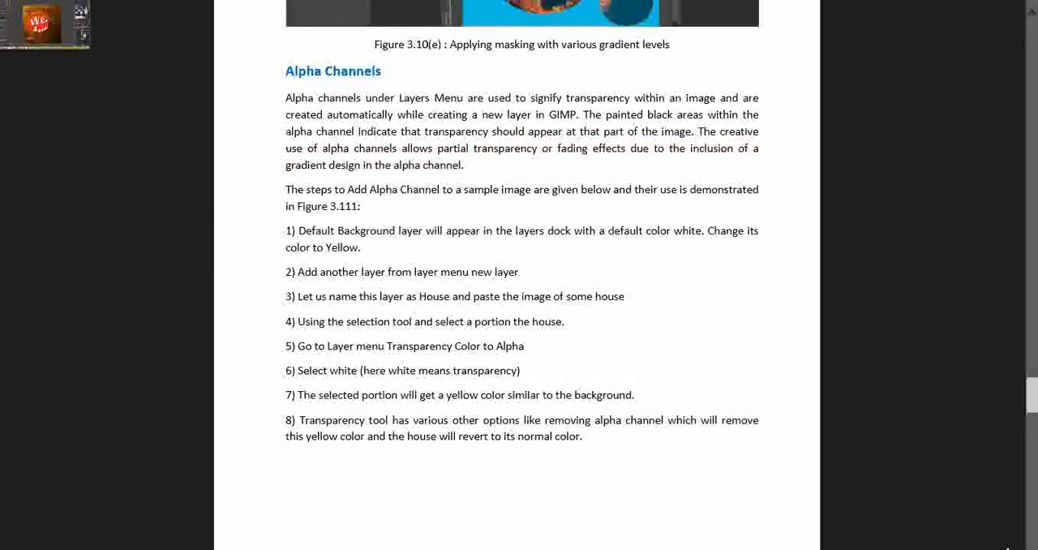
{"action": "left_click", "coordinate": [25, 21]}
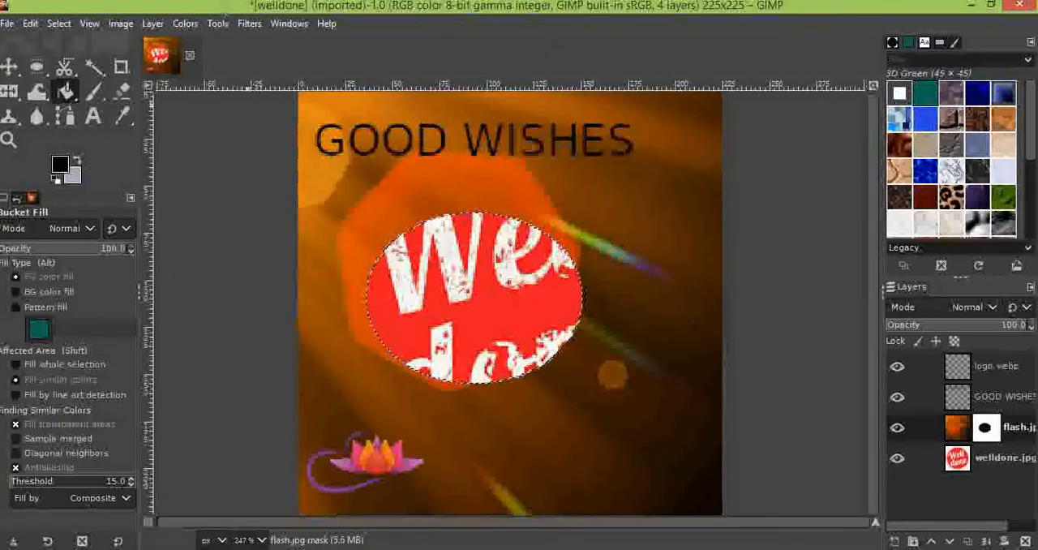
{"action": "left_click", "coordinate": [7, 23]}
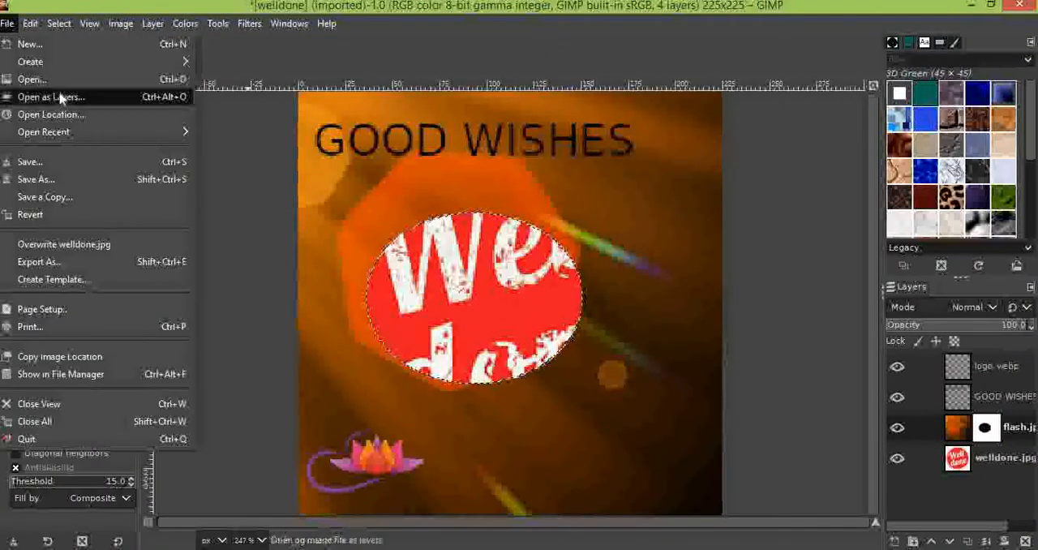
{"action": "mouse_move", "coordinate": [101, 123]}
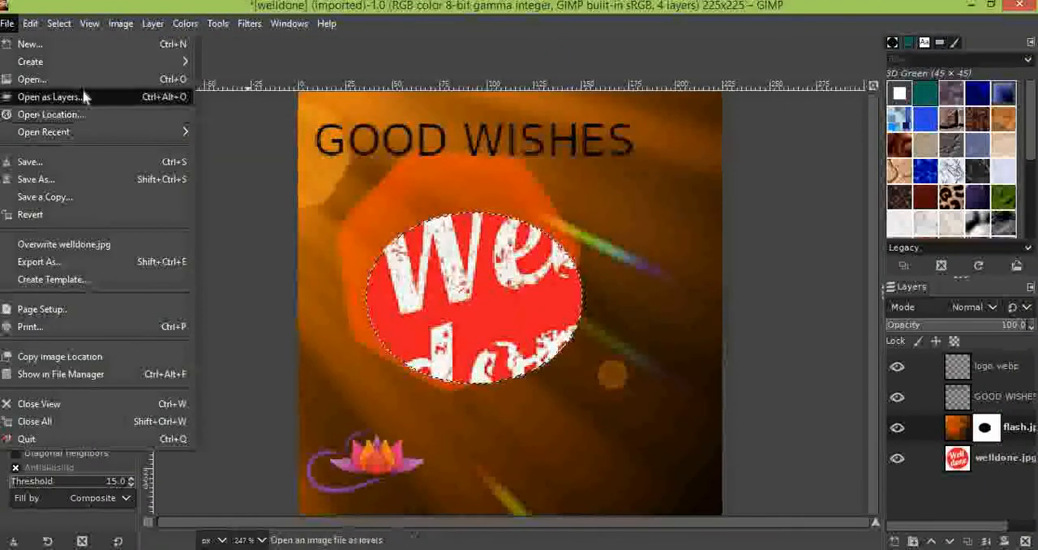
{"action": "left_click", "coordinate": [30, 45]}
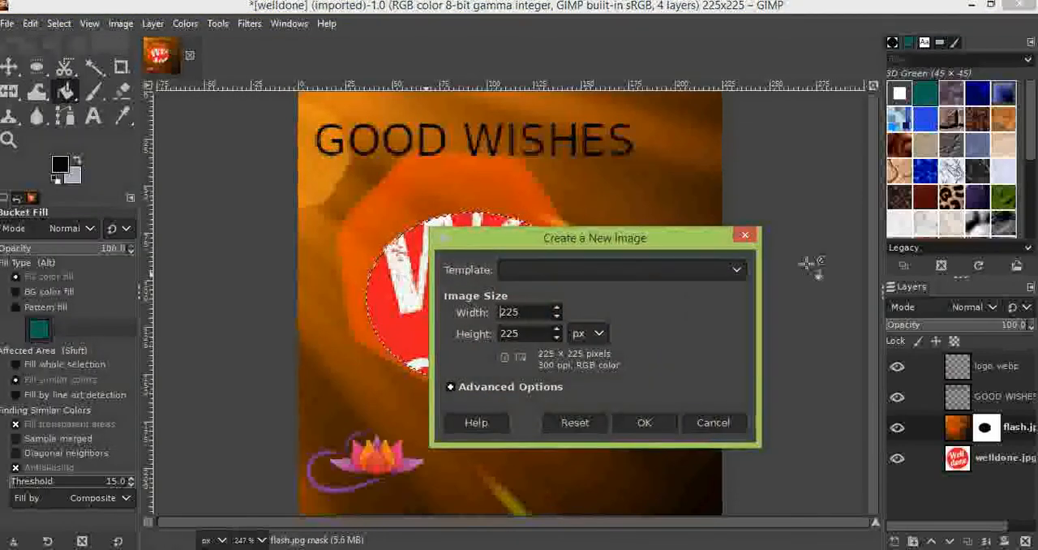
{"action": "left_click", "coordinate": [744, 234]}
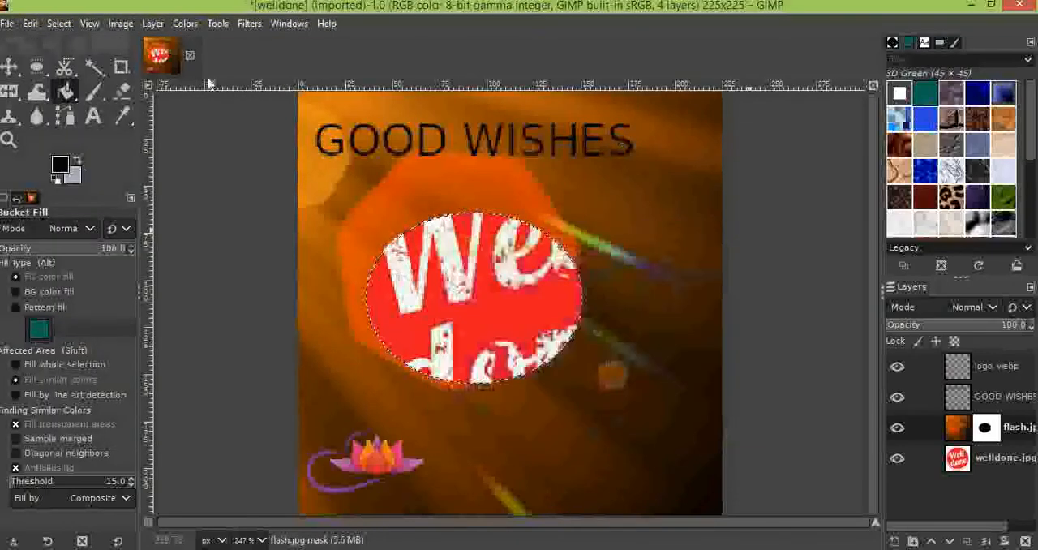
Open the image yoga-day.webp from the CLASS 11th folder
{"action": "left_click", "coordinate": [9, 23]}
{"action": "left_click", "coordinate": [61, 79]}
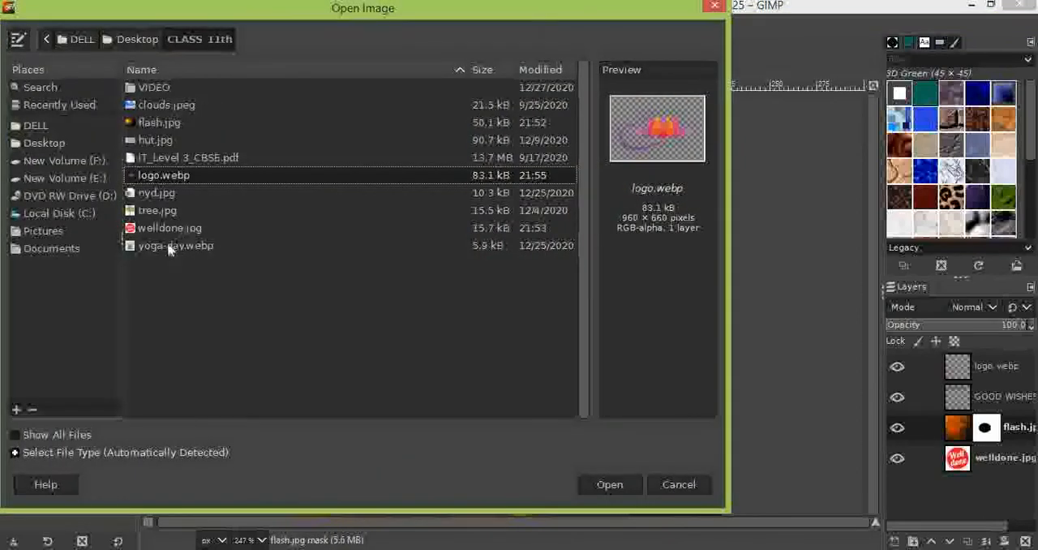
{"action": "left_click", "coordinate": [170, 247]}
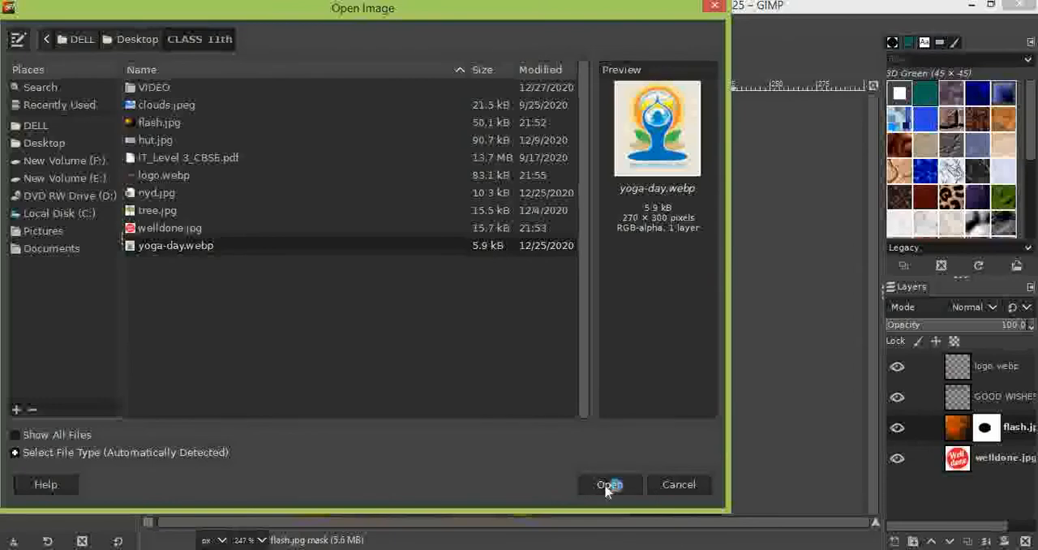
{"action": "left_click", "coordinate": [608, 485]}
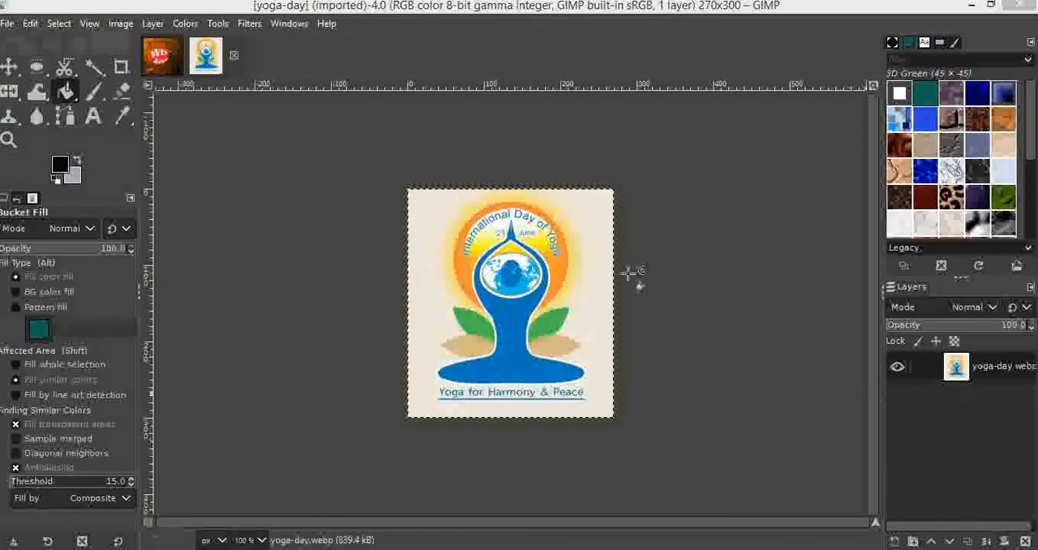
Add a new transparent layer above the yoga-day.webp layer
{"action": "left_click", "coordinate": [155, 23]}
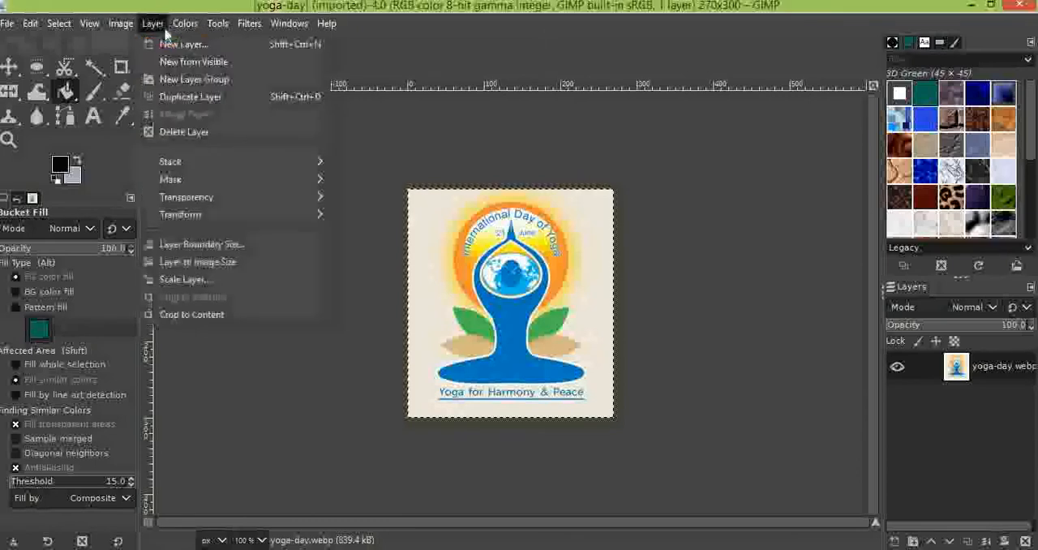
{"action": "left_click", "coordinate": [162, 46]}
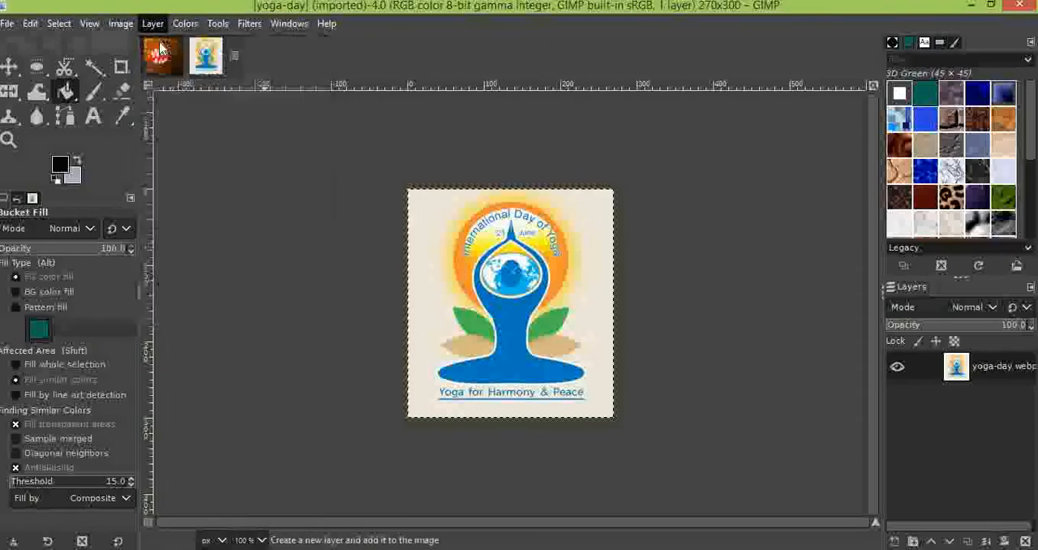
{"action": "left_click", "coordinate": [625, 470]}
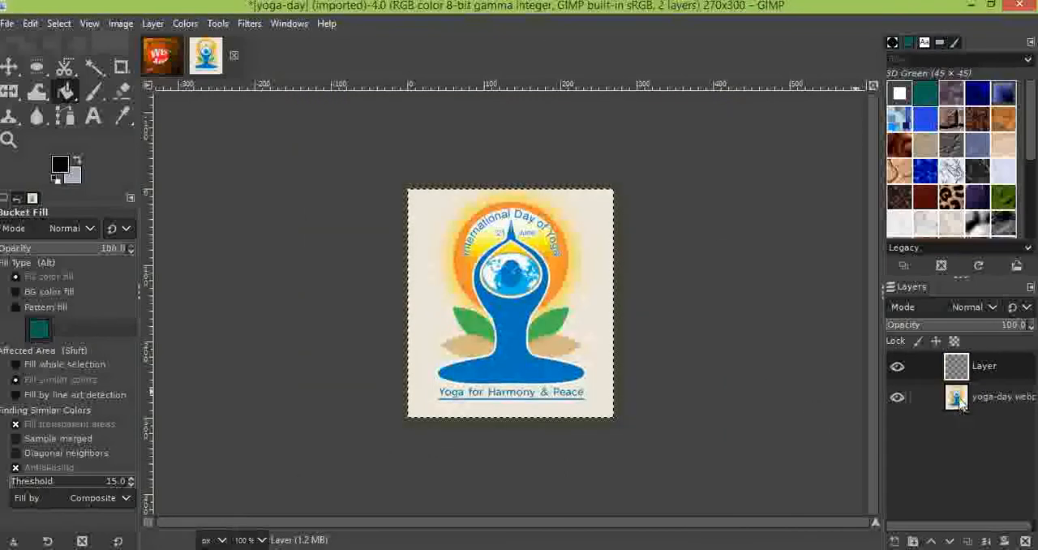
Make the yoga-day.webp layer active and zoom the image to fit the window
{"action": "left_click", "coordinate": [962, 403]}
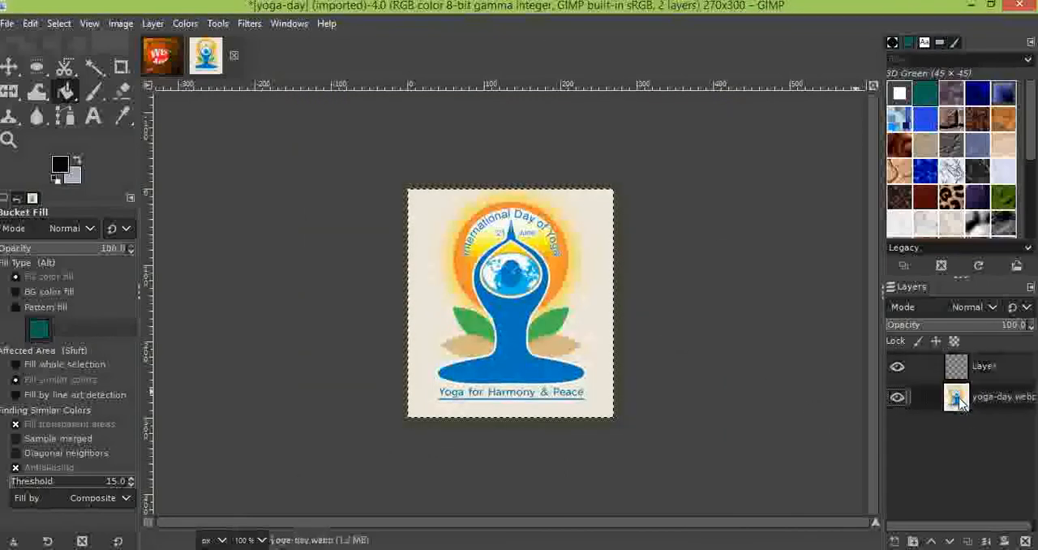
{"action": "left_click", "coordinate": [120, 25]}
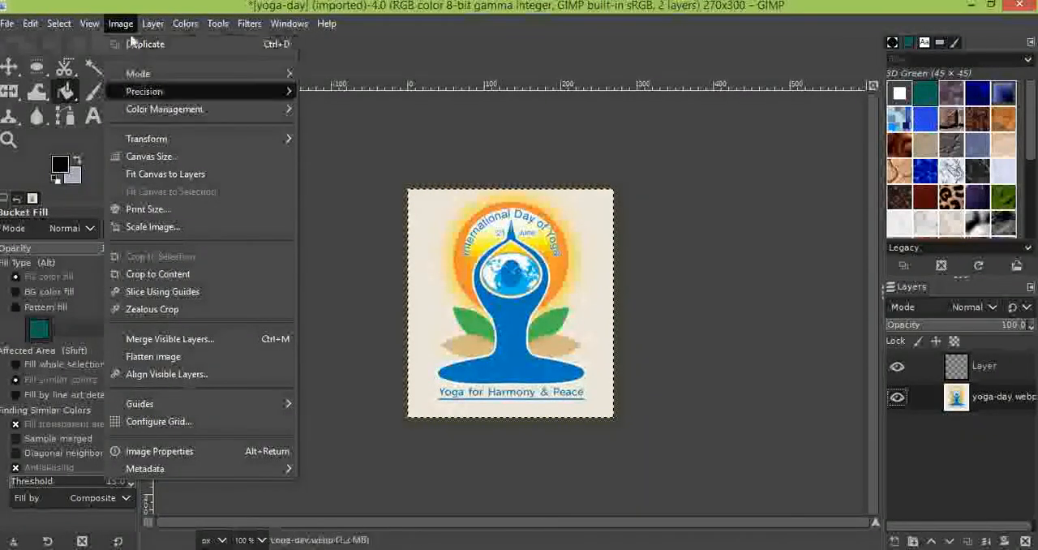
{"action": "mouse_move", "coordinate": [103, 34]}
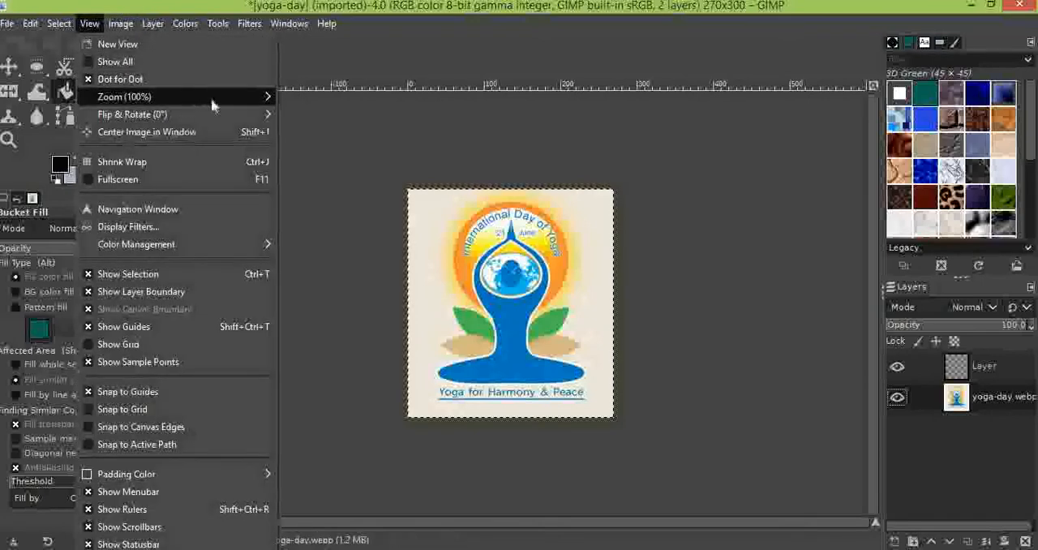
{"action": "mouse_move", "coordinate": [221, 99]}
{"action": "left_click", "coordinate": [336, 151]}
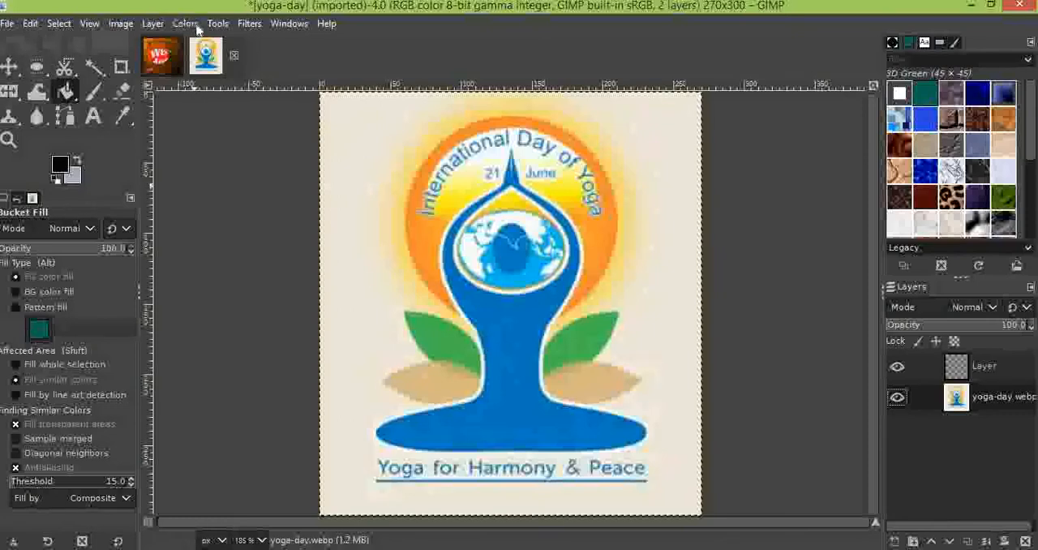
Activate the Rectangle Select, Ellipse Select and Free Select tools one after another
{"action": "left_click", "coordinate": [217, 23]}
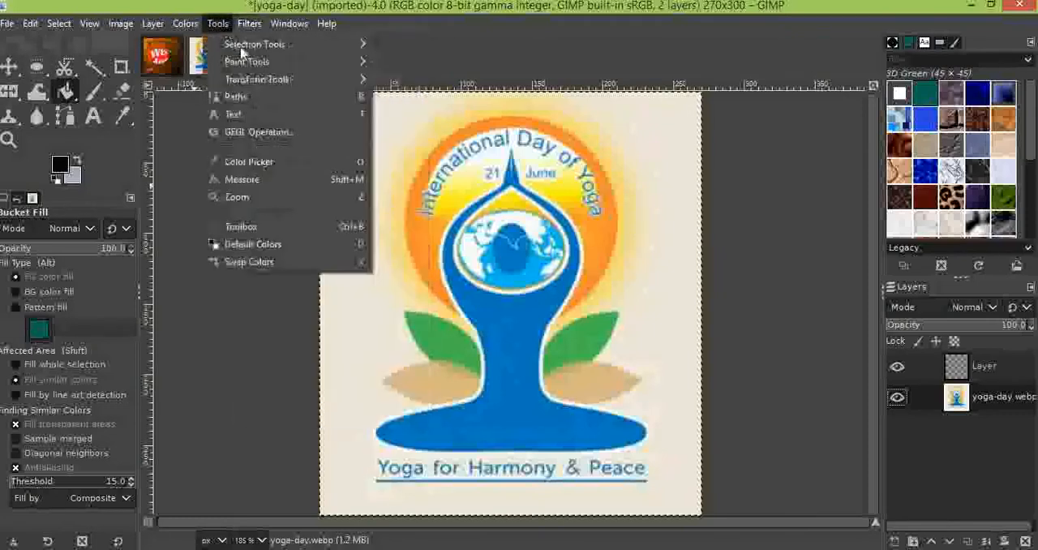
{"action": "mouse_move", "coordinate": [361, 42]}
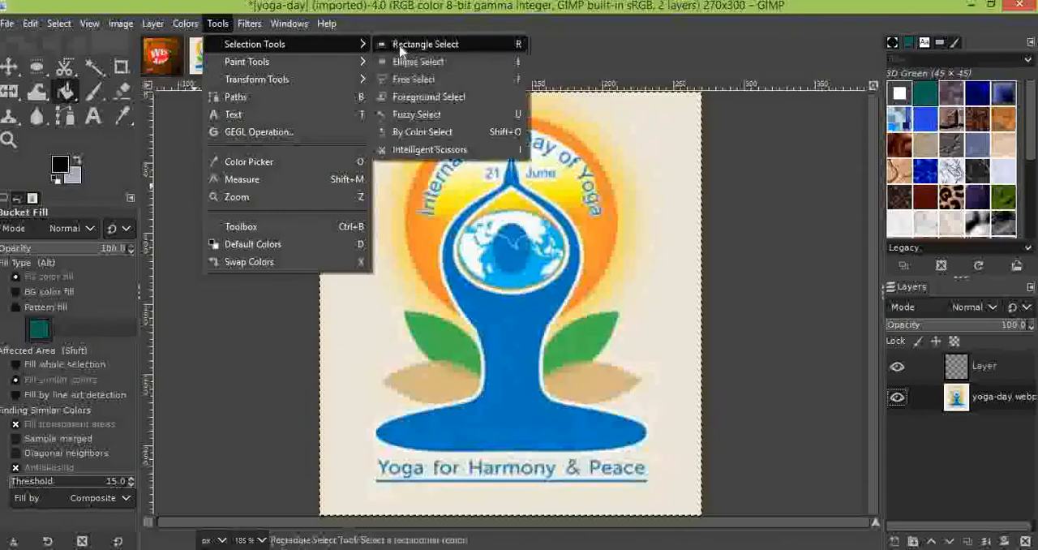
{"action": "left_click", "coordinate": [422, 44]}
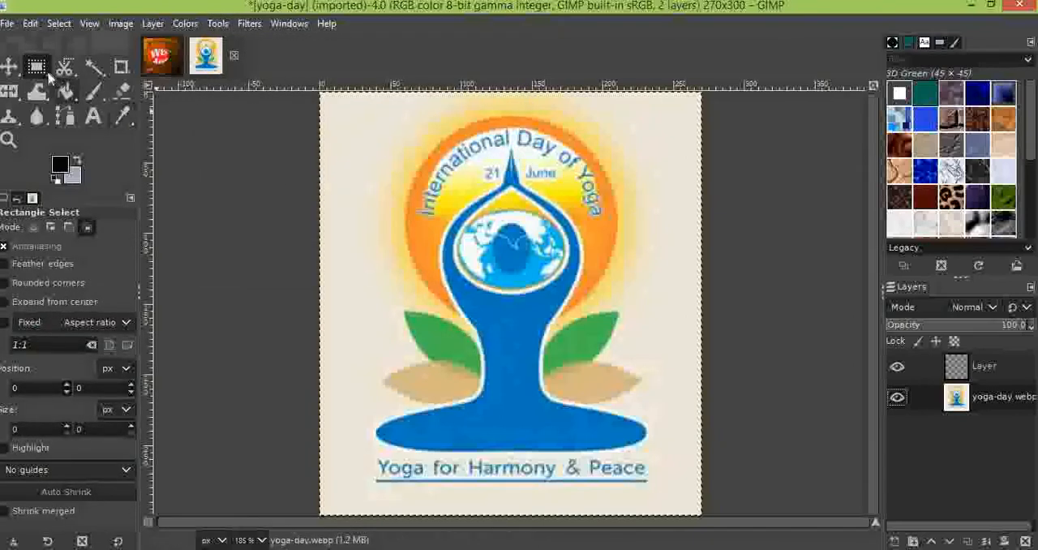
{"action": "left_click", "coordinate": [219, 24]}
{"action": "mouse_move", "coordinate": [276, 44]}
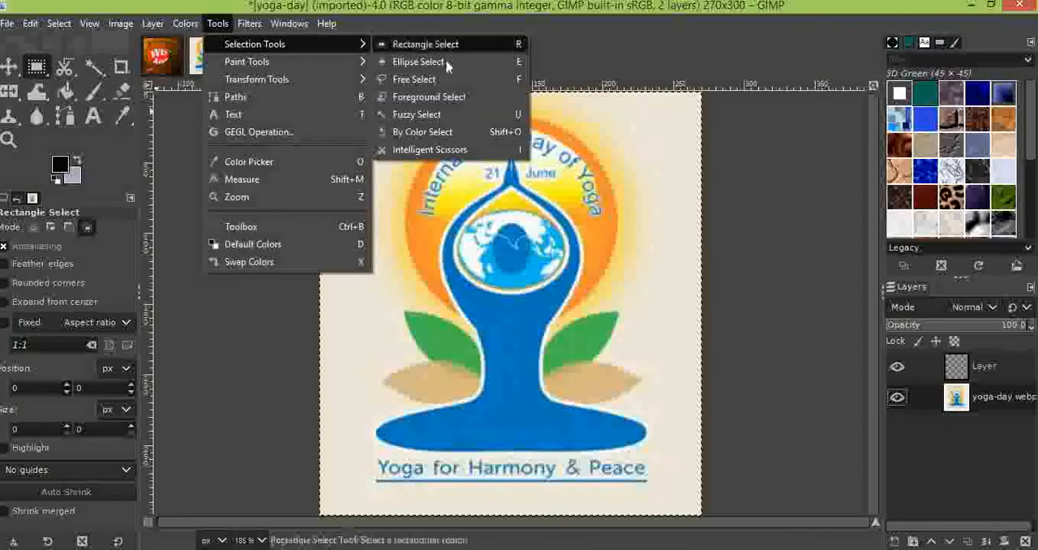
{"action": "left_click", "coordinate": [417, 62]}
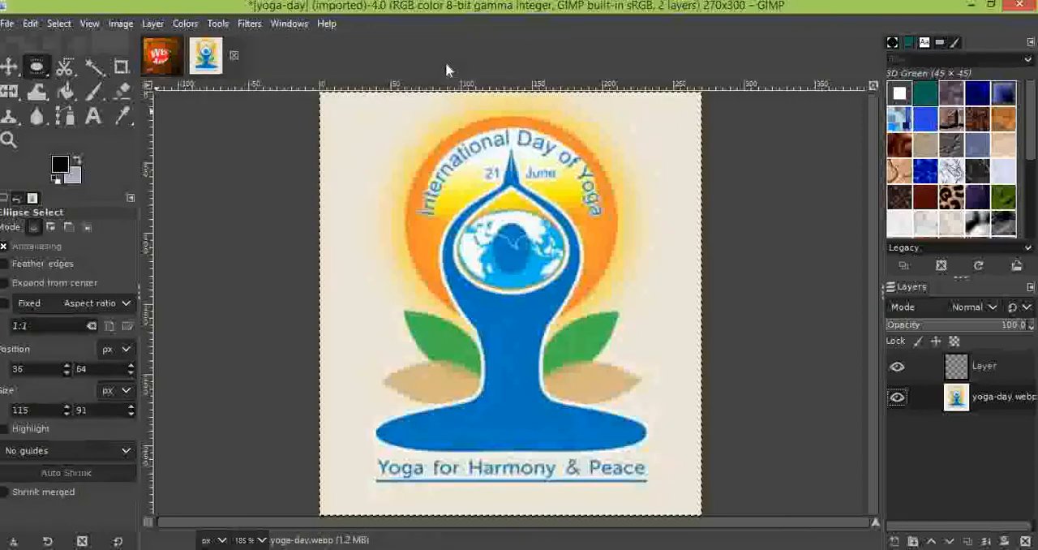
{"action": "left_click", "coordinate": [216, 24]}
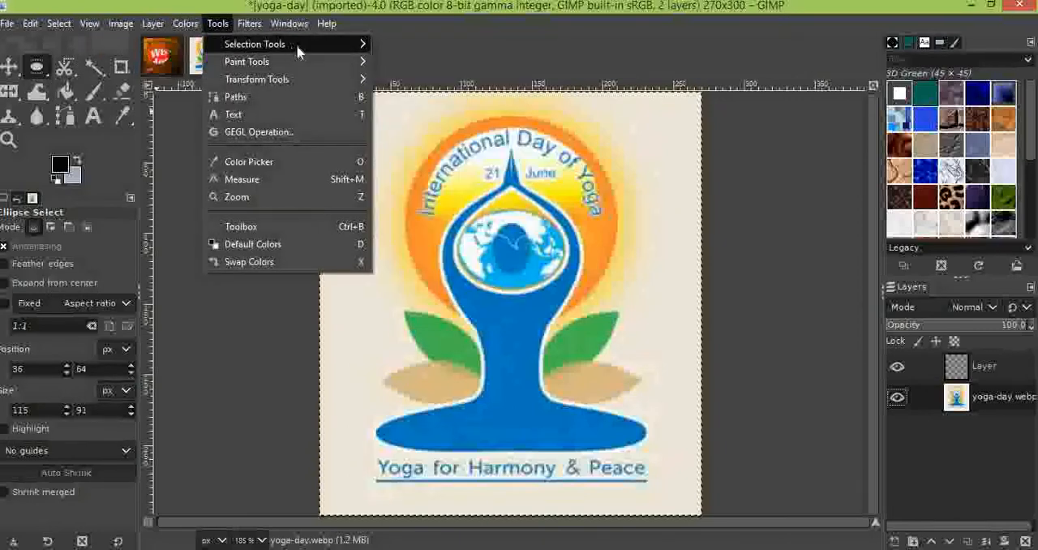
{"action": "mouse_move", "coordinate": [300, 44]}
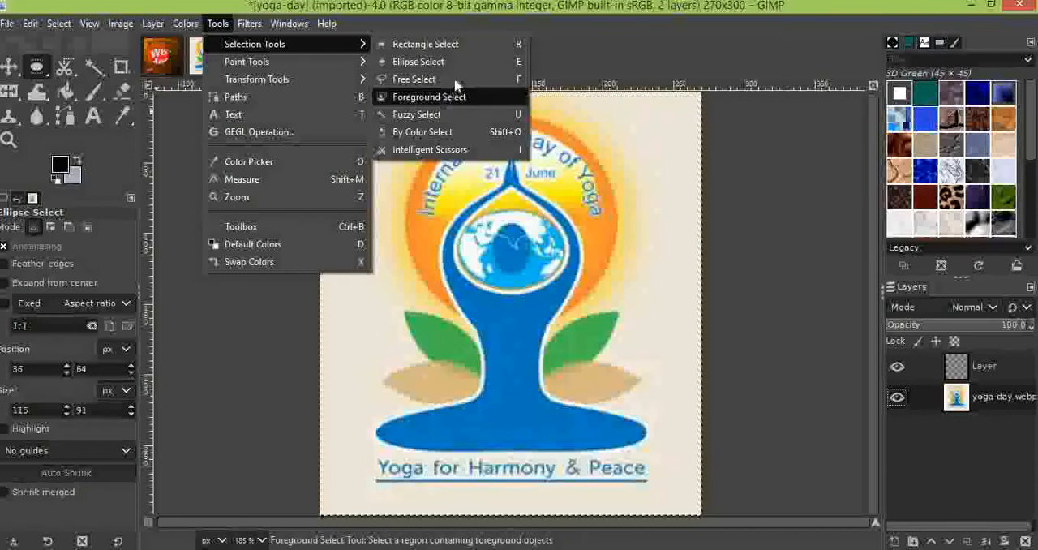
{"action": "left_click", "coordinate": [446, 79]}
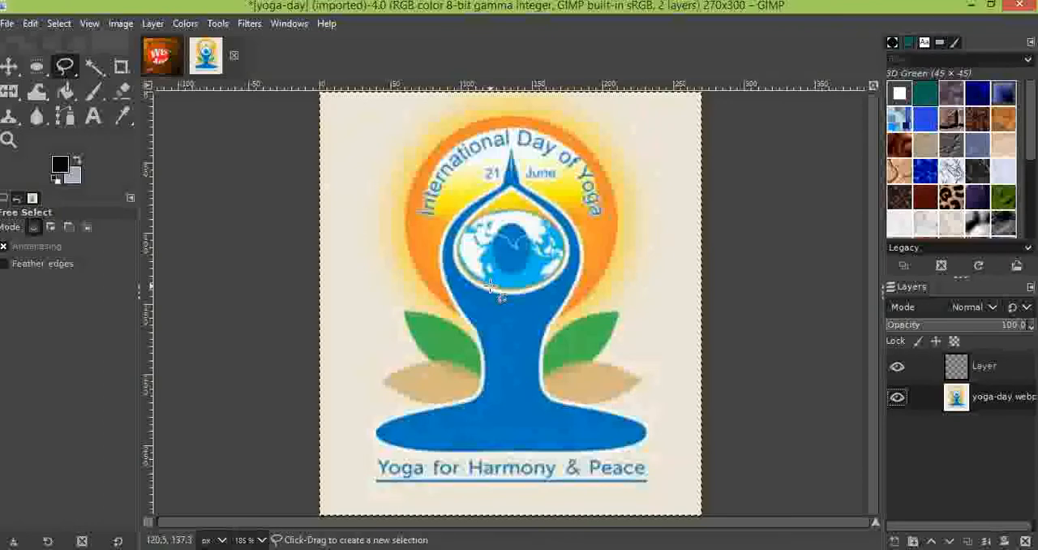
Choose Ellipse Select, consult the textbook's alpha channel steps, and draw a selection about 217 × 91 px around the lower leaves and blue base
{"action": "left_click", "coordinate": [37, 67]}
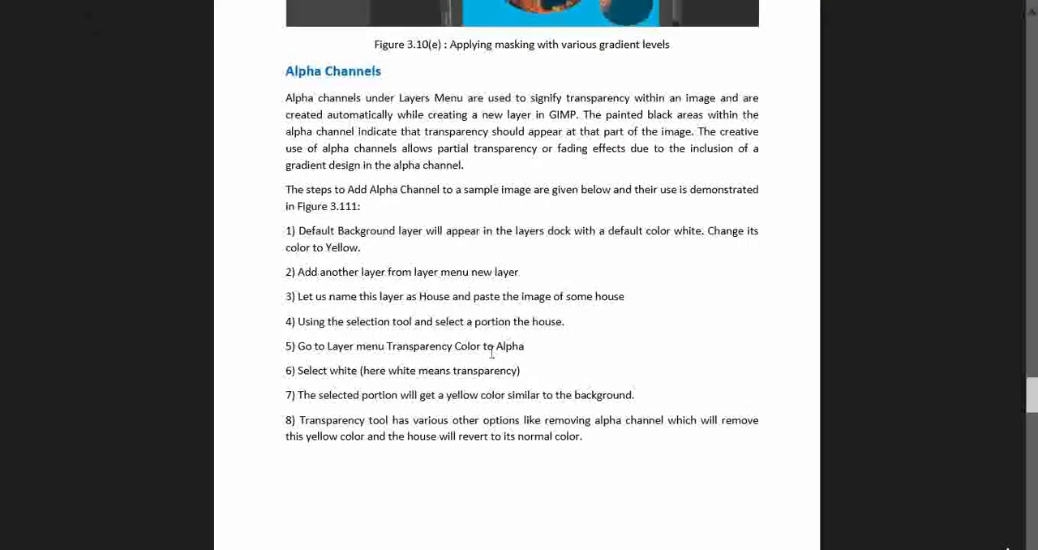
{"action": "scroll", "coordinate": [491, 354], "scroll_direction": "down", "scroll_amount": 10}
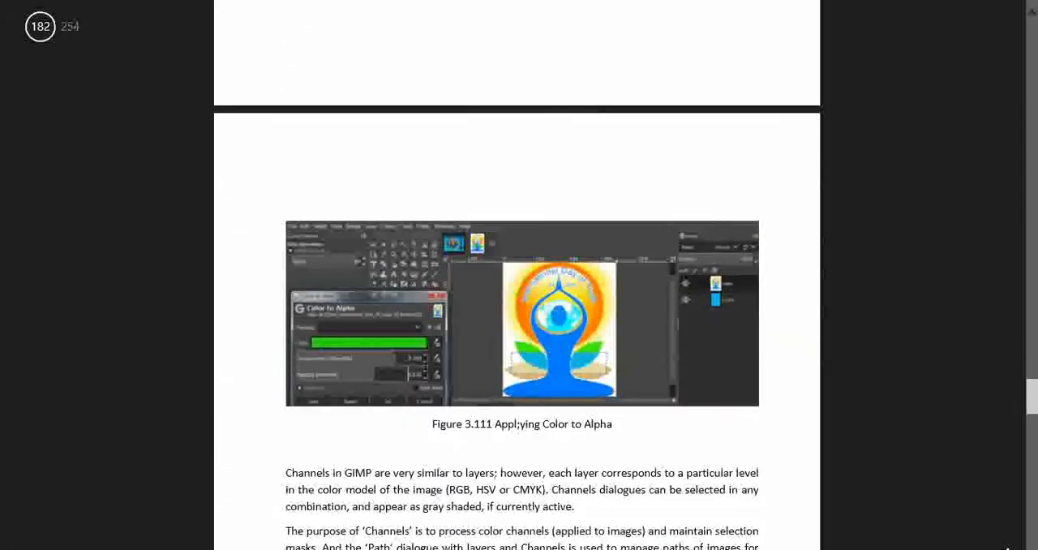
{"action": "scroll", "coordinate": [618, 329], "scroll_direction": "down", "scroll_amount": 3}
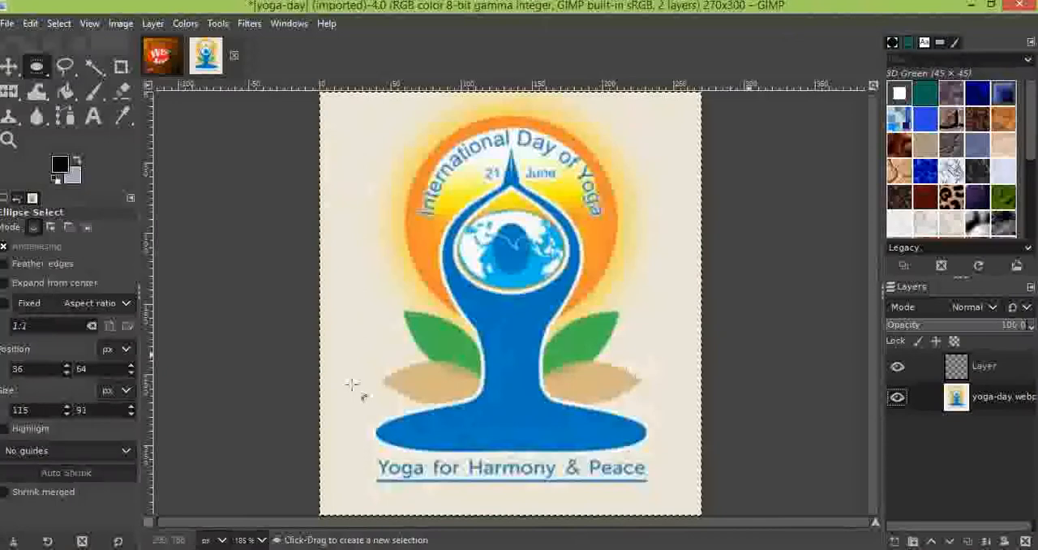
{"action": "left_click_drag", "start_coordinate": [367, 330], "coordinate": [673, 456]}
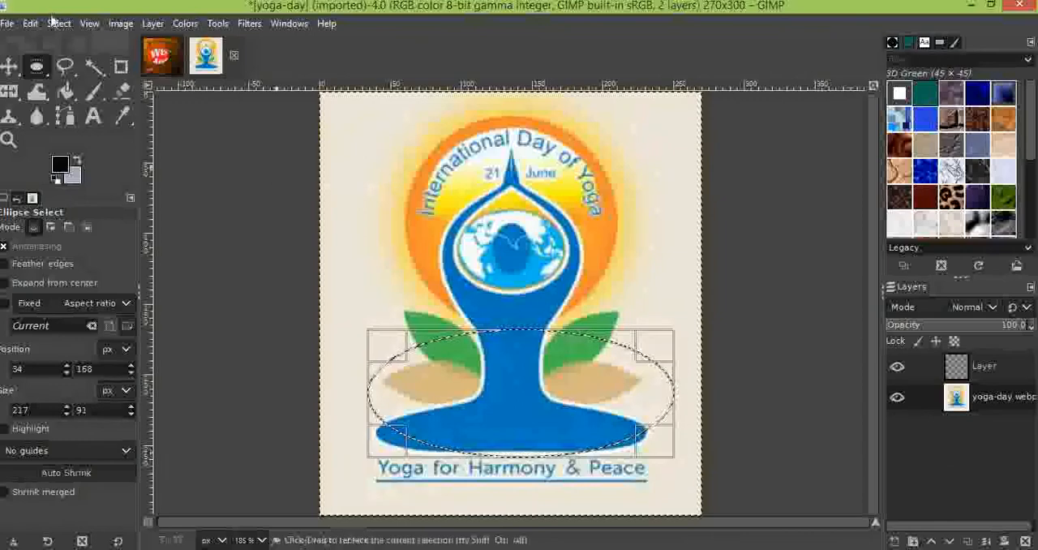
Preview Color to Alpha with white on the elliptical selection, and close the dialog without applying it
{"action": "left_click", "coordinate": [183, 24]}
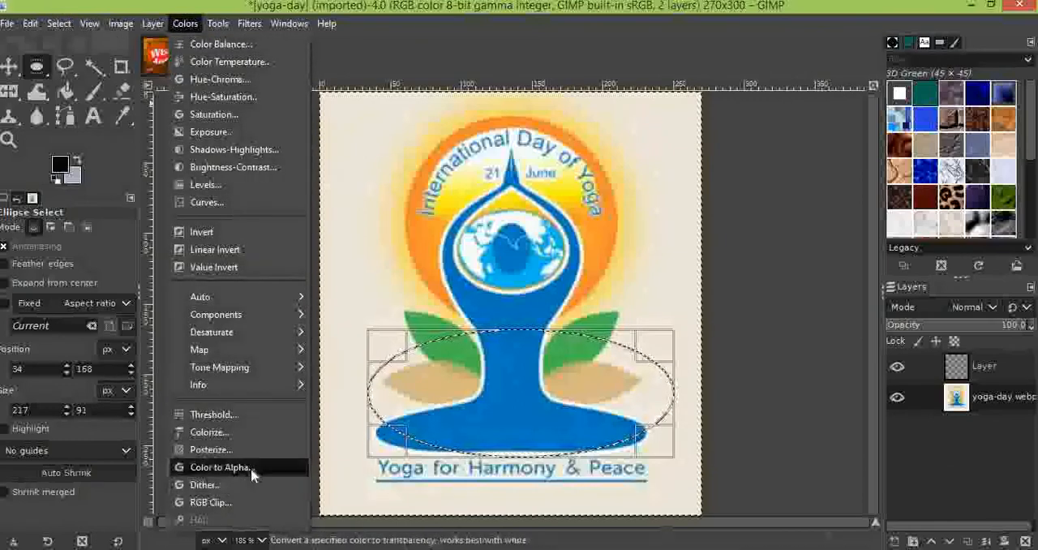
{"action": "left_click", "coordinate": [251, 471]}
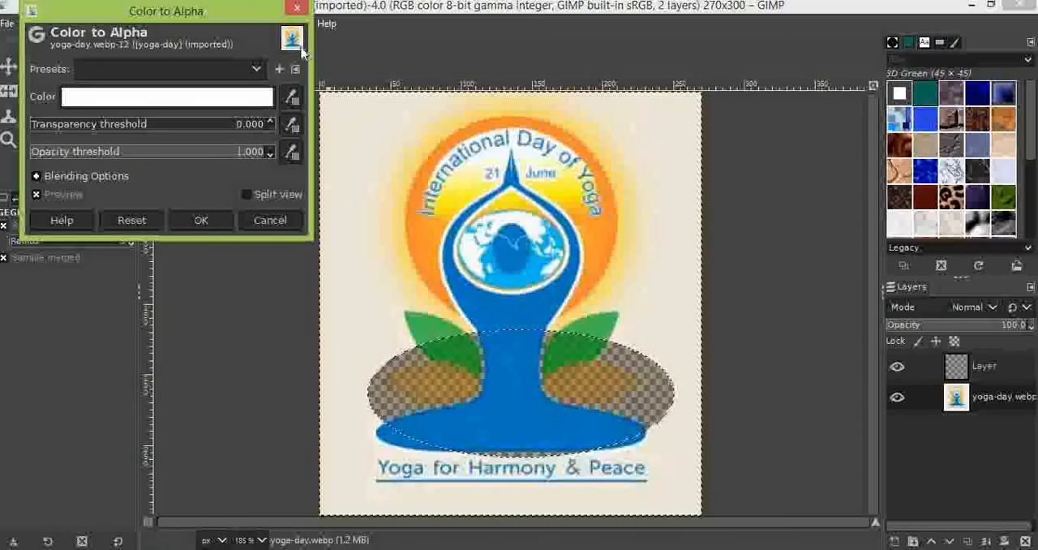
{"action": "left_click", "coordinate": [298, 12]}
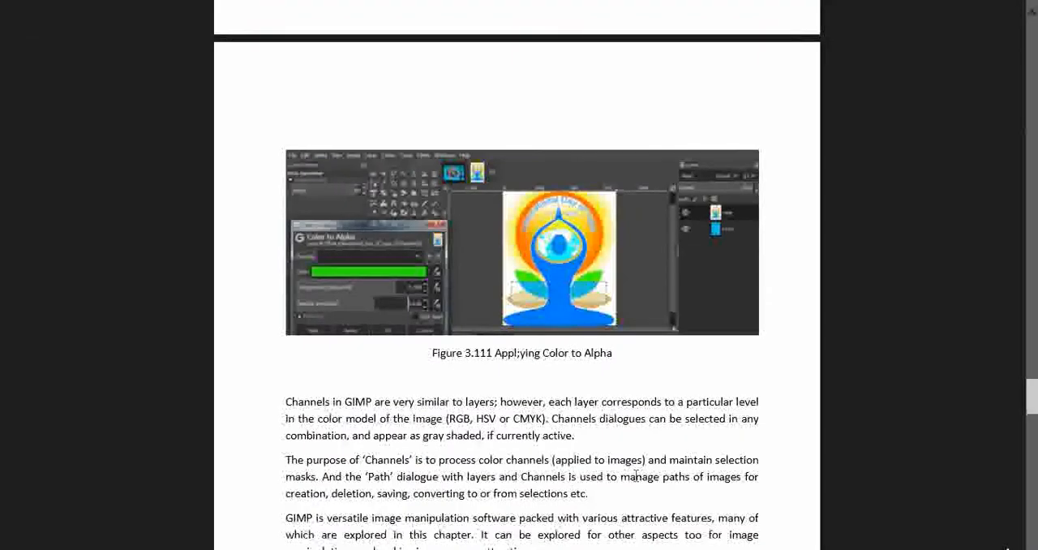
Switch to the PDF textbook and read from Figure 3.111 through Points to Remember and the exercises to the start of Unit 4
{"action": "scroll", "coordinate": [635, 482], "scroll_direction": "down", "scroll_amount": 5}
{"action": "scroll", "coordinate": [636, 483], "scroll_direction": "down", "scroll_amount": 5}
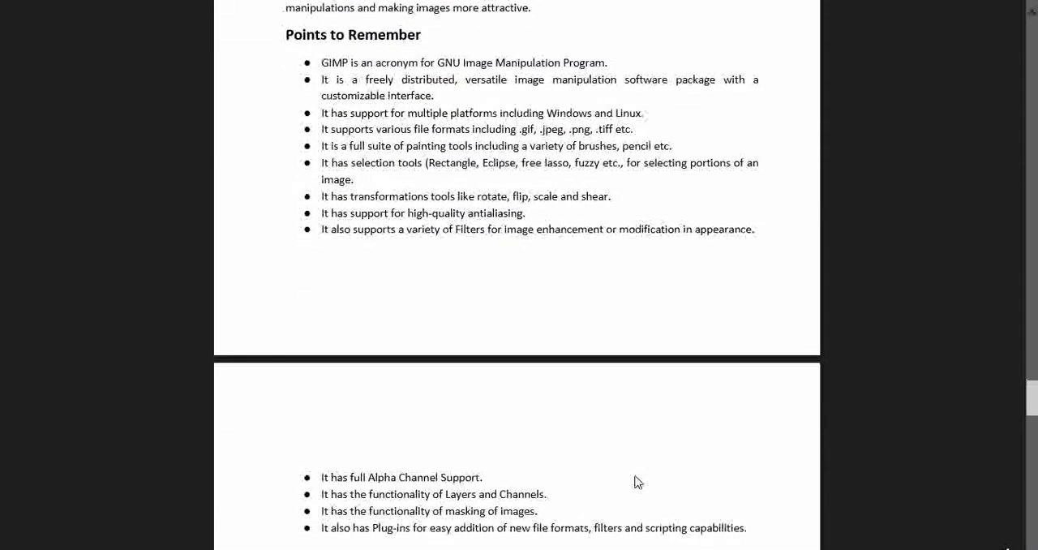
{"action": "scroll", "coordinate": [636, 482], "scroll_direction": "down", "scroll_amount": 3}
{"action": "scroll", "coordinate": [637, 482], "scroll_direction": "down", "scroll_amount": 8}
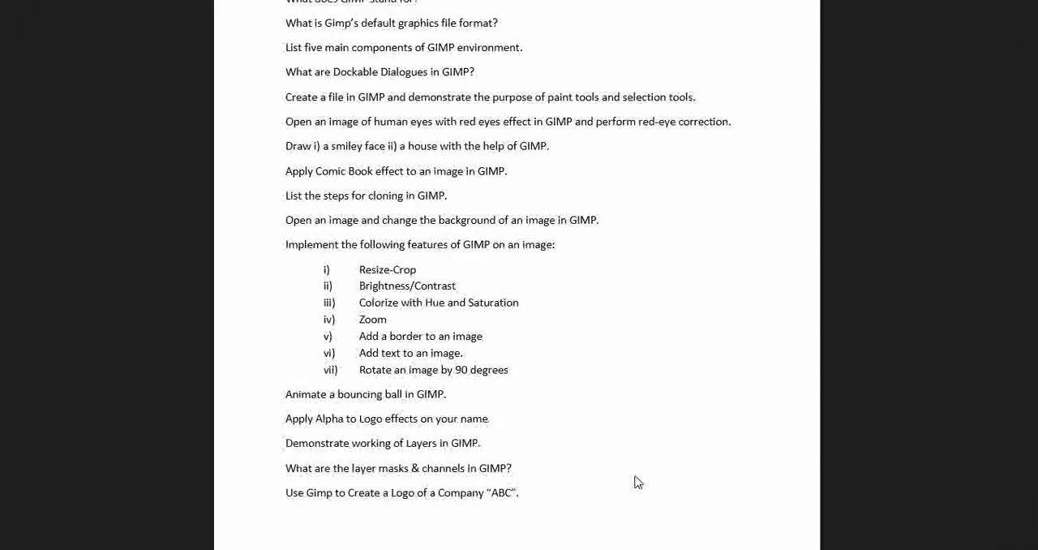
{"action": "scroll", "coordinate": [637, 482], "scroll_direction": "down", "scroll_amount": 10}
{"action": "scroll", "coordinate": [637, 482], "scroll_direction": "down", "scroll_amount": 12}
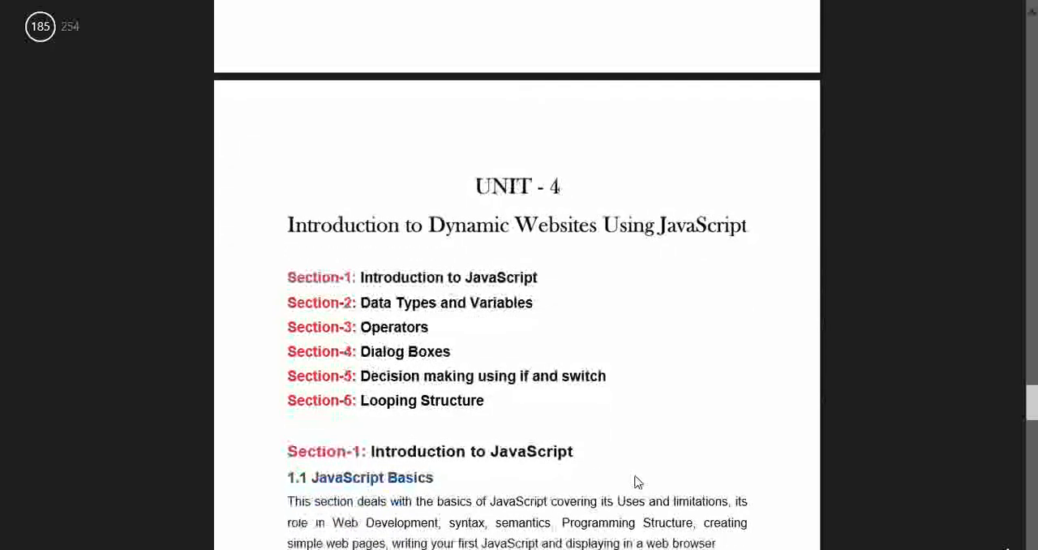
{"action": "scroll", "coordinate": [636, 482], "scroll_direction": "down", "scroll_amount": 1}
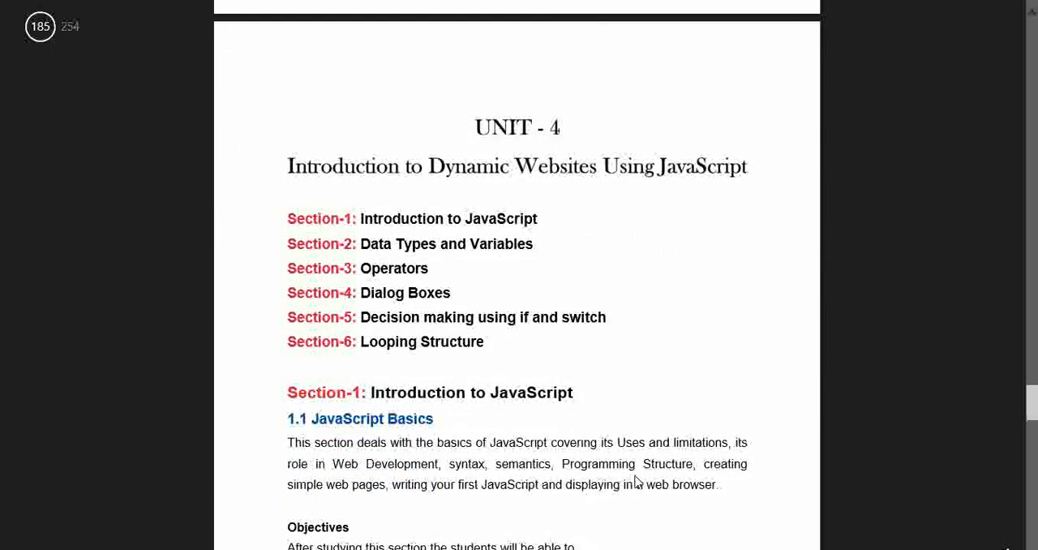